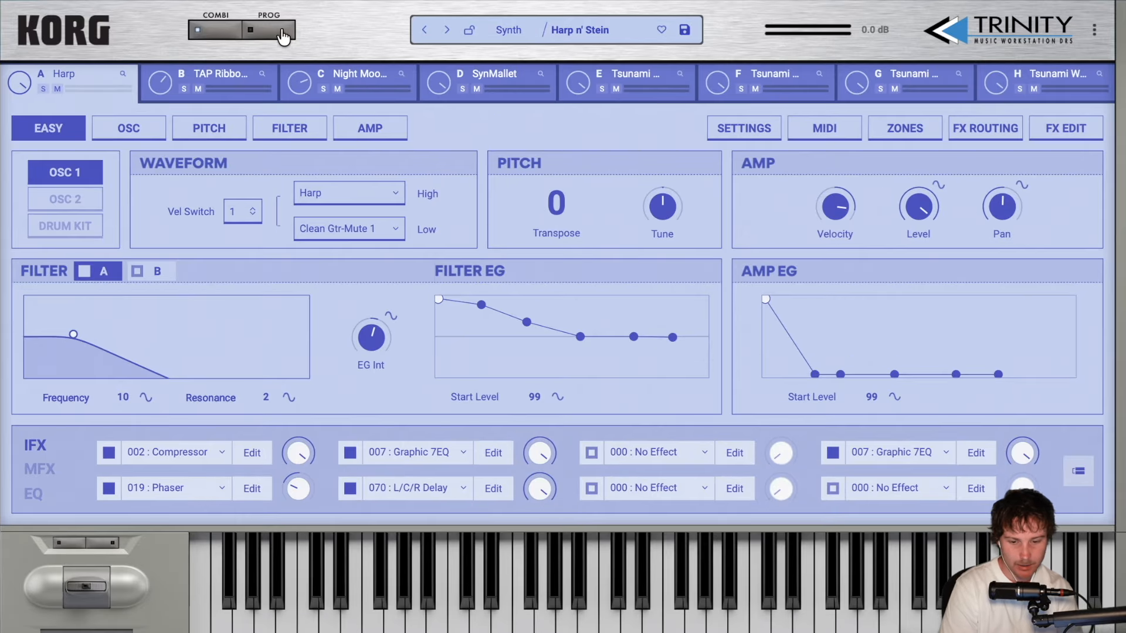
# Compare the Trinity's Combi and Prog modes, checking the Tsunami Warning program's oscillators before returning to Combi mode
pyautogui.click(279, 63)
pyautogui.click(205, 35)
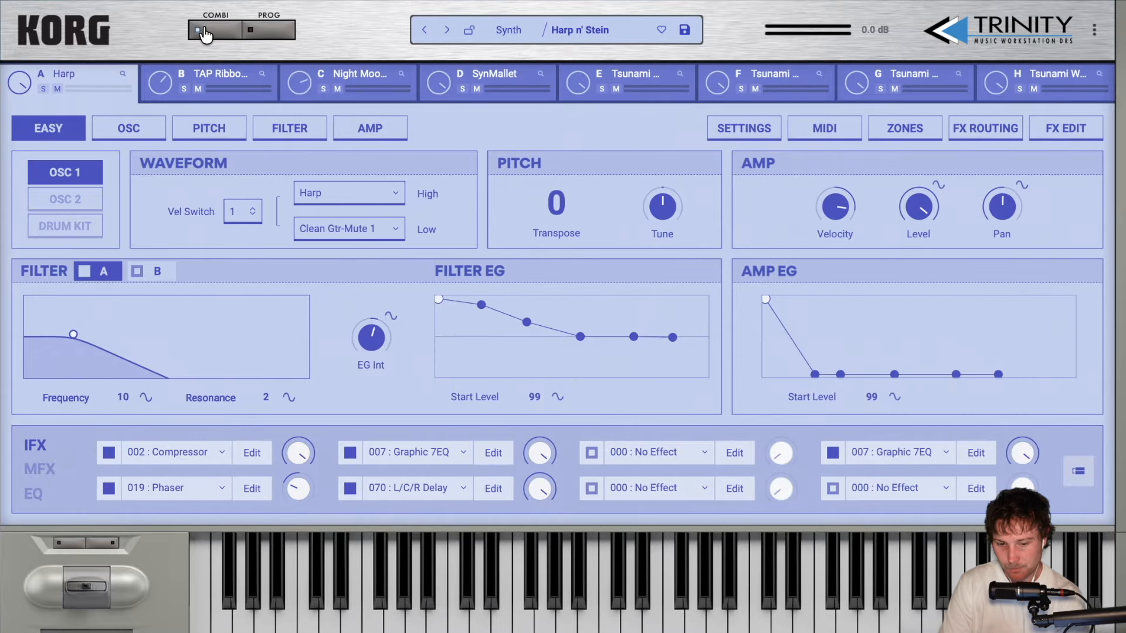
pyautogui.click(268, 31)
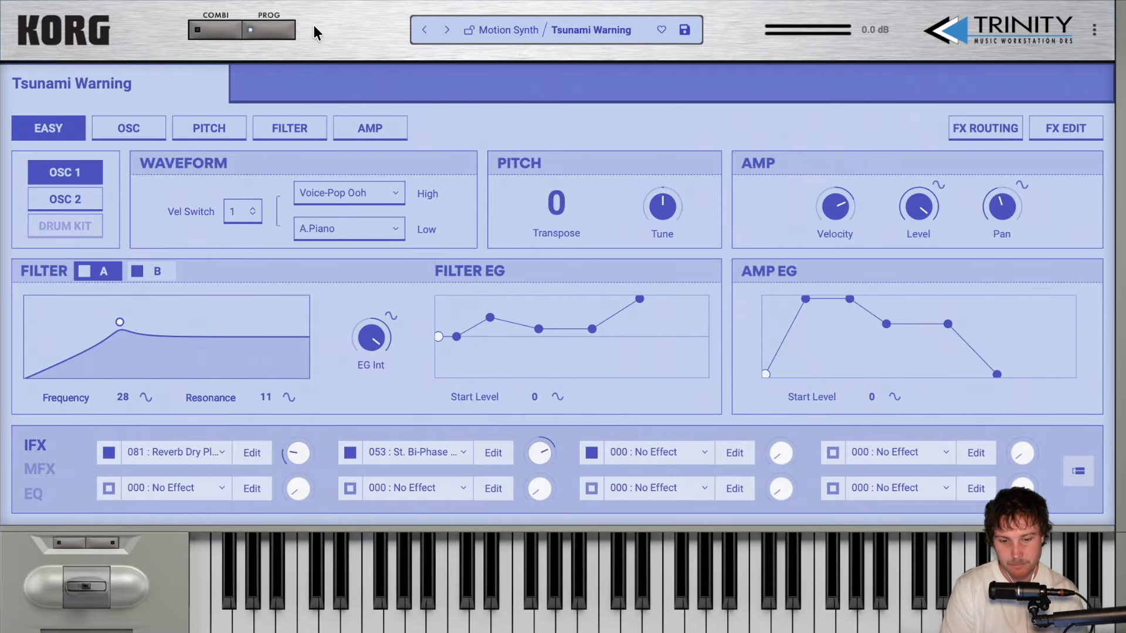
pyautogui.click(94, 203)
pyautogui.click(94, 184)
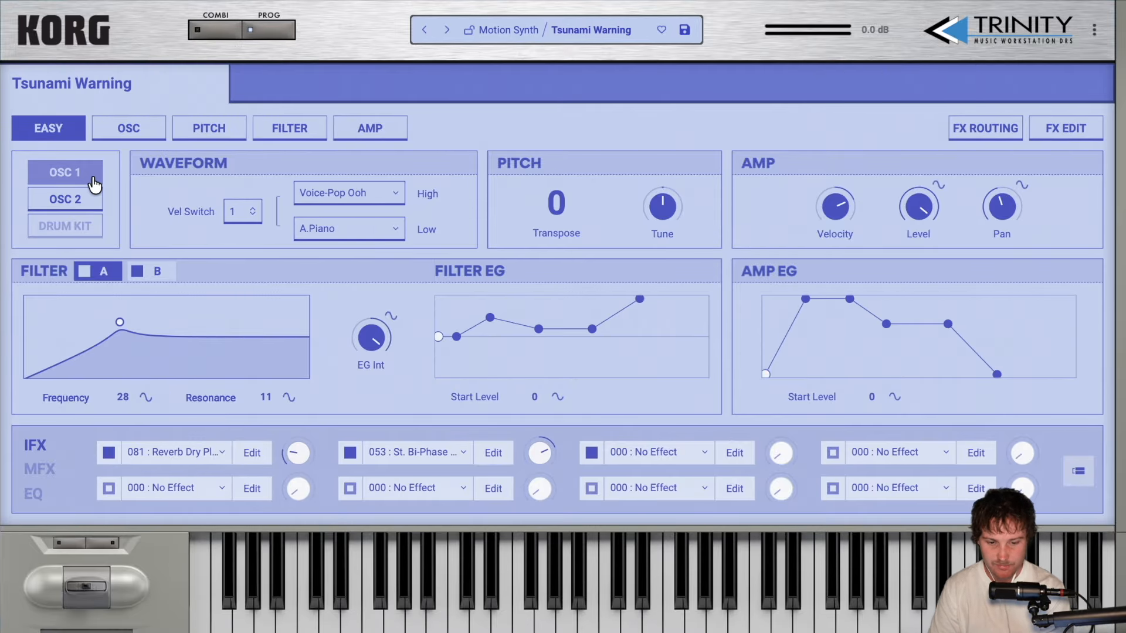
pyautogui.click(207, 39)
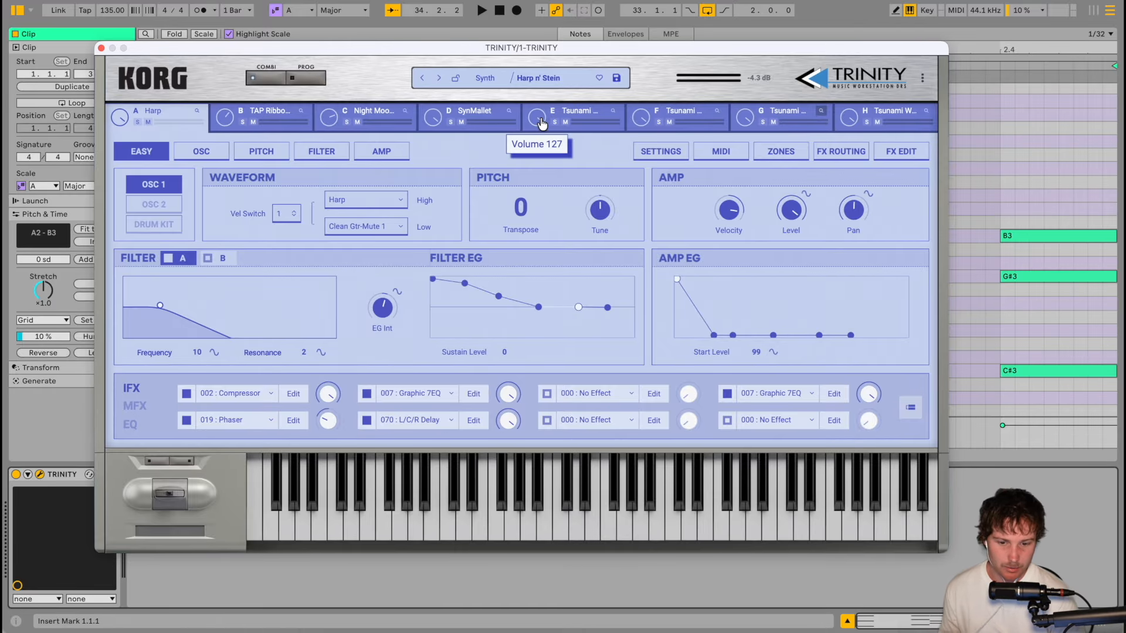
# Examine the Combi preset list and compare its bank and tag organisation in the preset browser
pyautogui.click(557, 83)
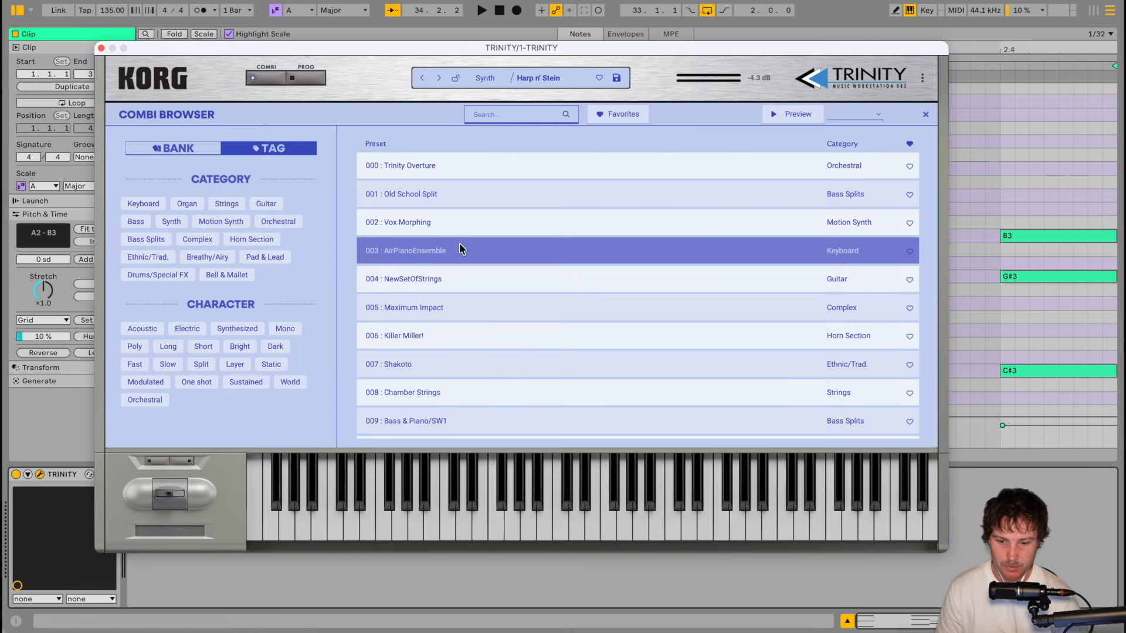
pyautogui.scroll(-10, 459, 248)
pyautogui.scroll(2, 449, 372)
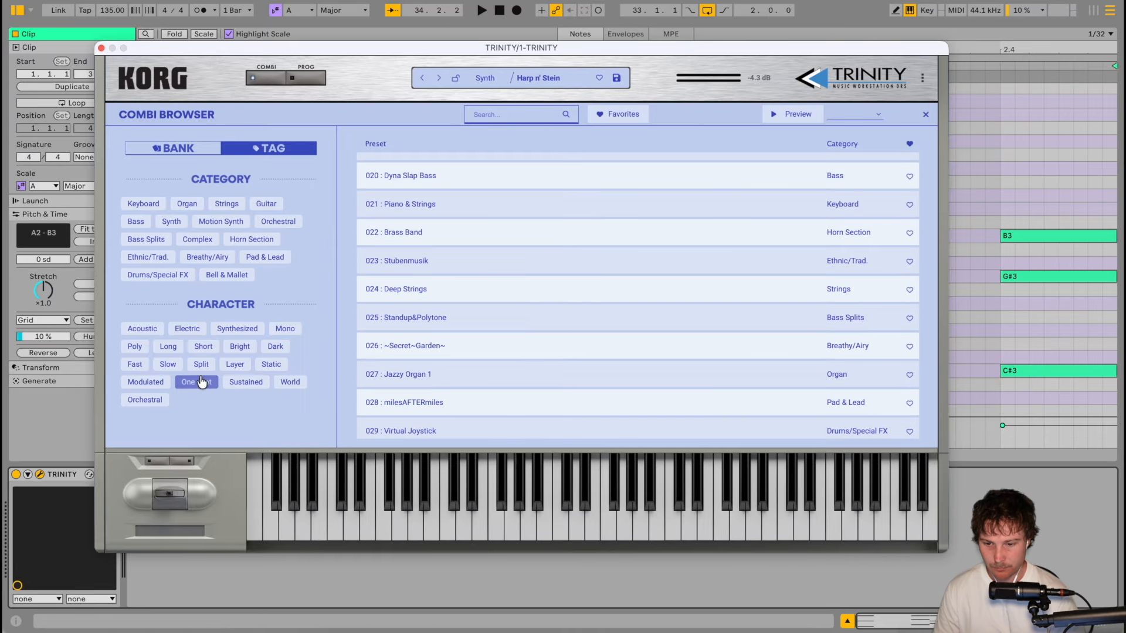
pyautogui.click(173, 148)
pyautogui.click(279, 153)
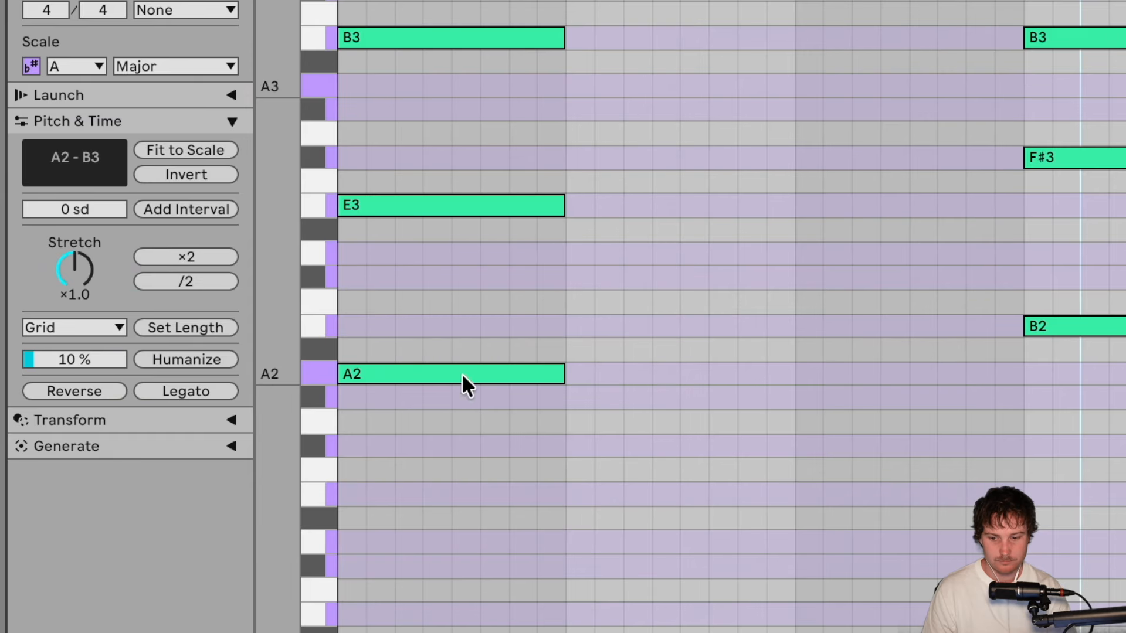
# Copy the lowest note of each chord (A2, B2 and C#3) one octave down in the MIDI clip
pyautogui.click(462, 376)
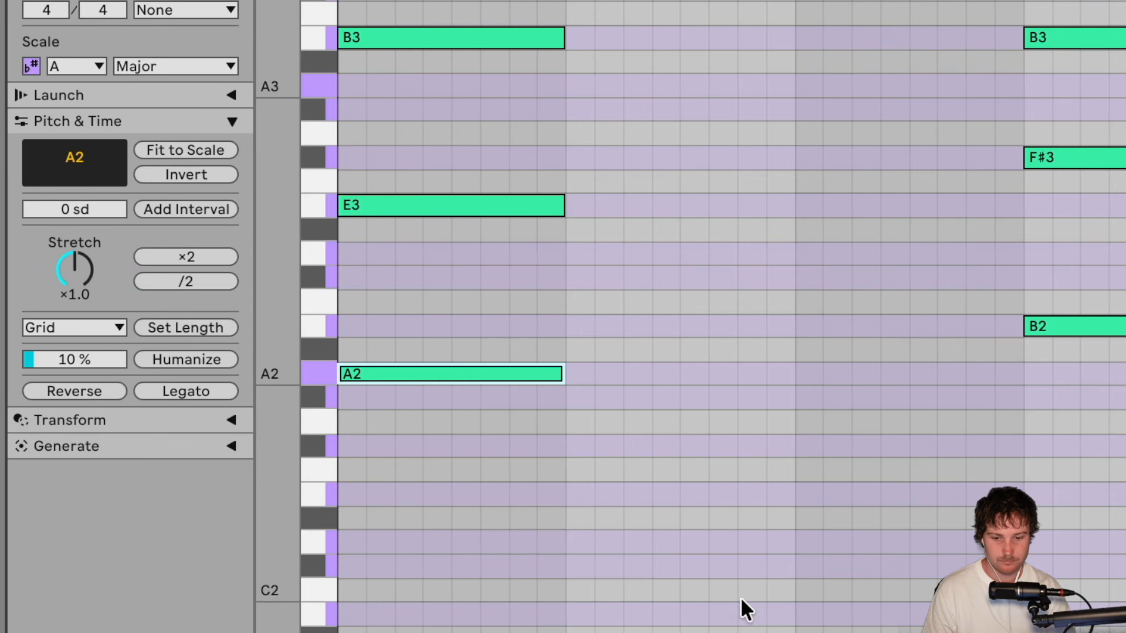
pyautogui.moveTo(1048, 252); pyautogui.dragTo(1076, 393)
pyautogui.keyDown('shift'); pyautogui.click(567, 388); pyautogui.keyUp('shift')
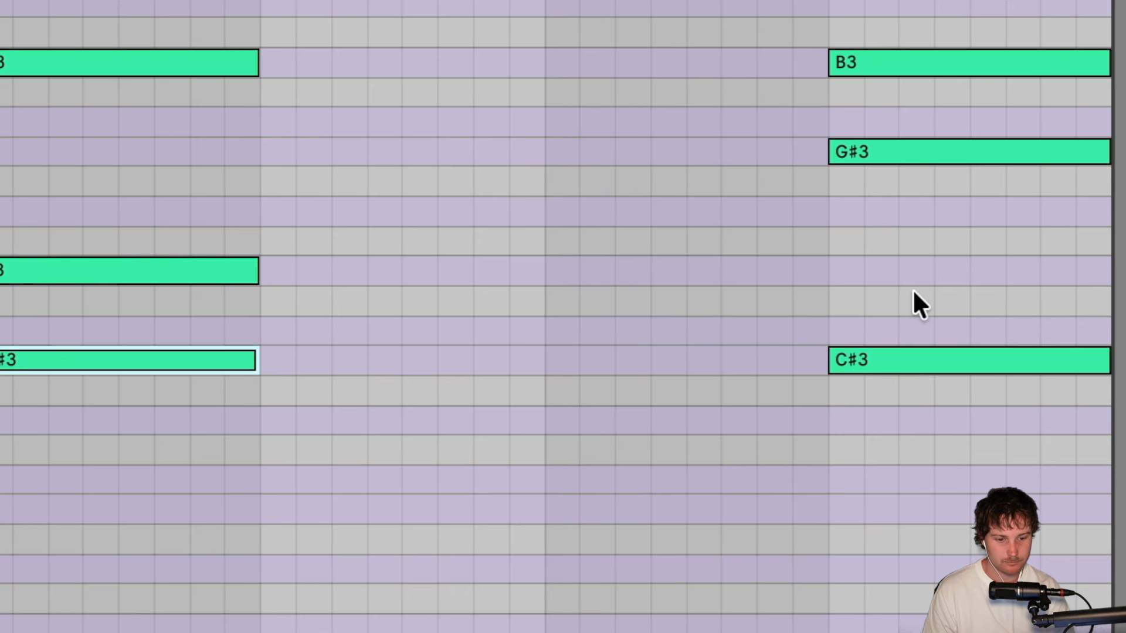
pyautogui.moveTo(912, 289); pyautogui.dragTo(912, 382)
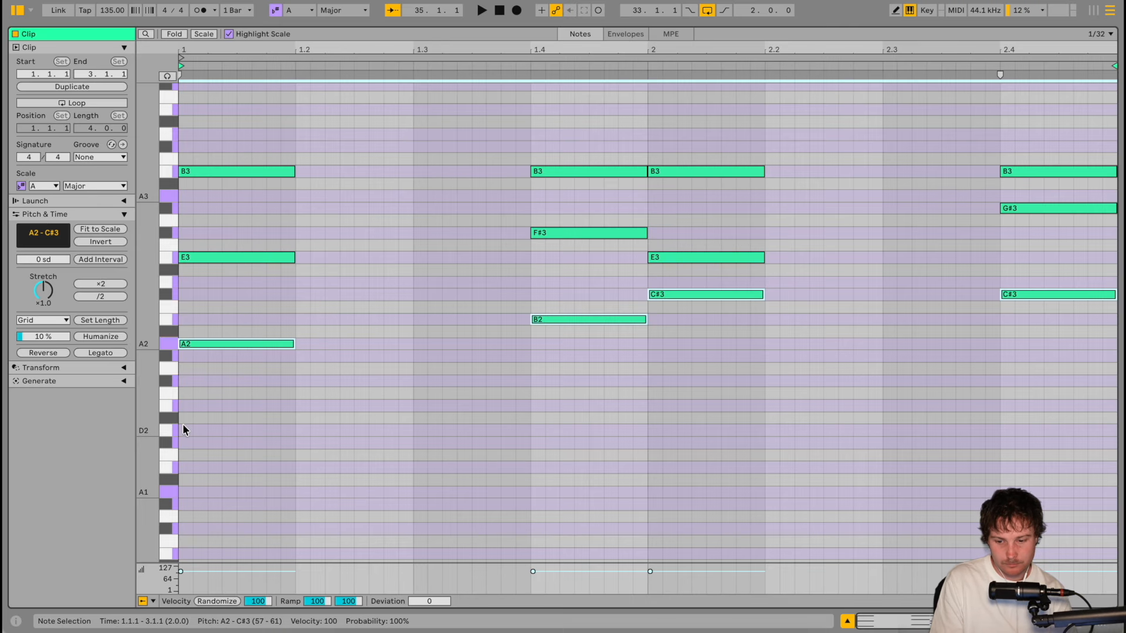
pyautogui.hotkey('shift', 'Down')
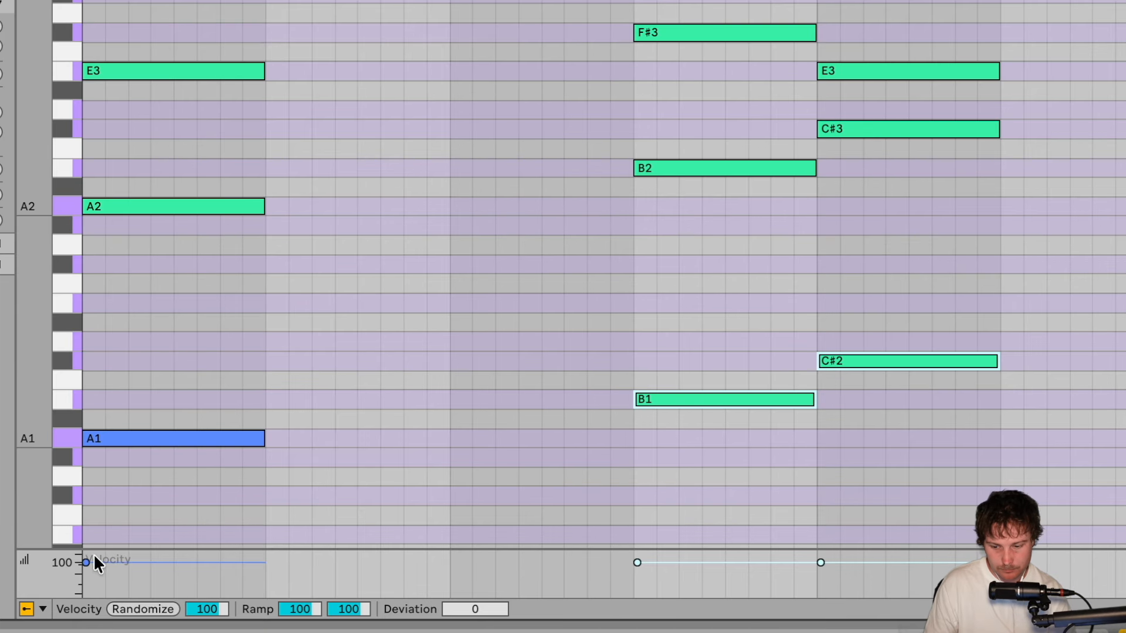
# Lower the velocity of the octave-down bass notes and fine-tune the velocity of the clip's final F#3 note
pyautogui.moveTo(180, 571); pyautogui.dragTo(180, 579)
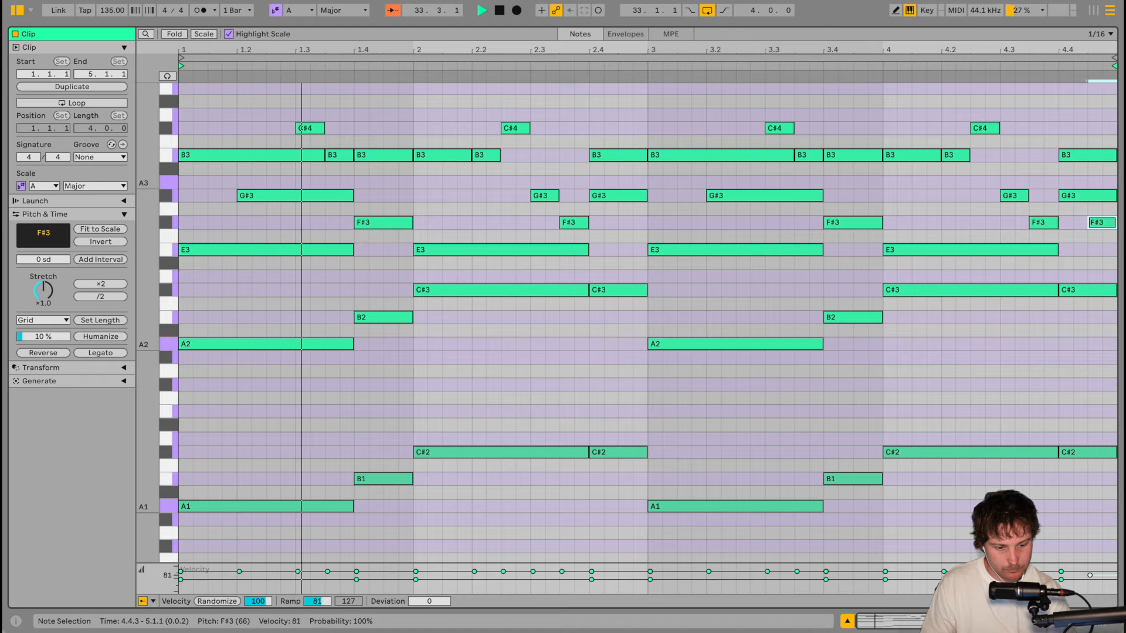
pyautogui.moveTo(1089, 575); pyautogui.dragTo(1089, 576)
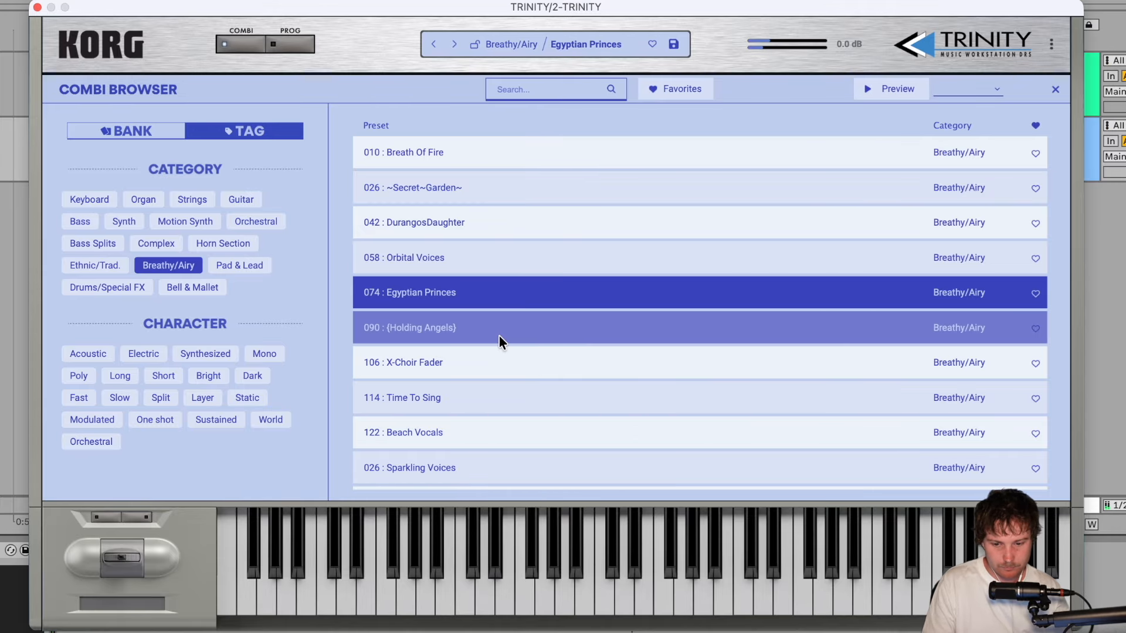
# Audition the Breathy/Airy combis {Holding Angels} and X-Choir Fader on the second Trinity track
pyautogui.click(498, 335)
pyautogui.click(494, 362)
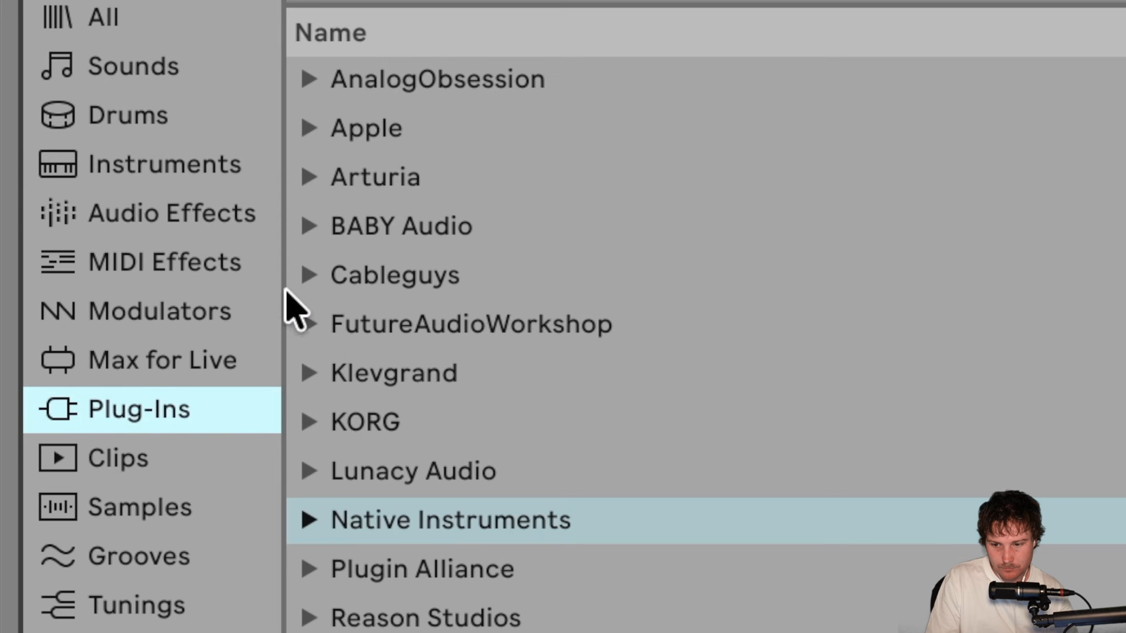
# From the Cableguys plug-ins, set ShaperBox's Space Vapour noise to a pitch of -12 st and lower its low-pass cutoff
pyautogui.click(309, 275)
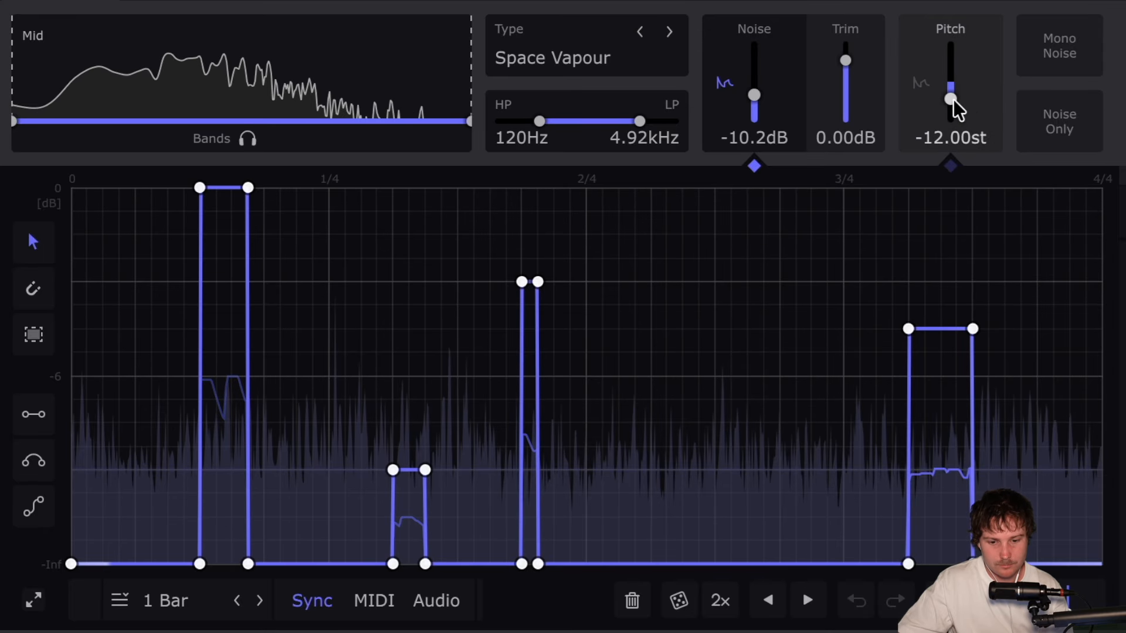
pyautogui.moveTo(953, 101)
pyautogui.mouseDown()
pyautogui.moveTo(951, 48)
pyautogui.moveTo(951, 118)
pyautogui.mouseUp()
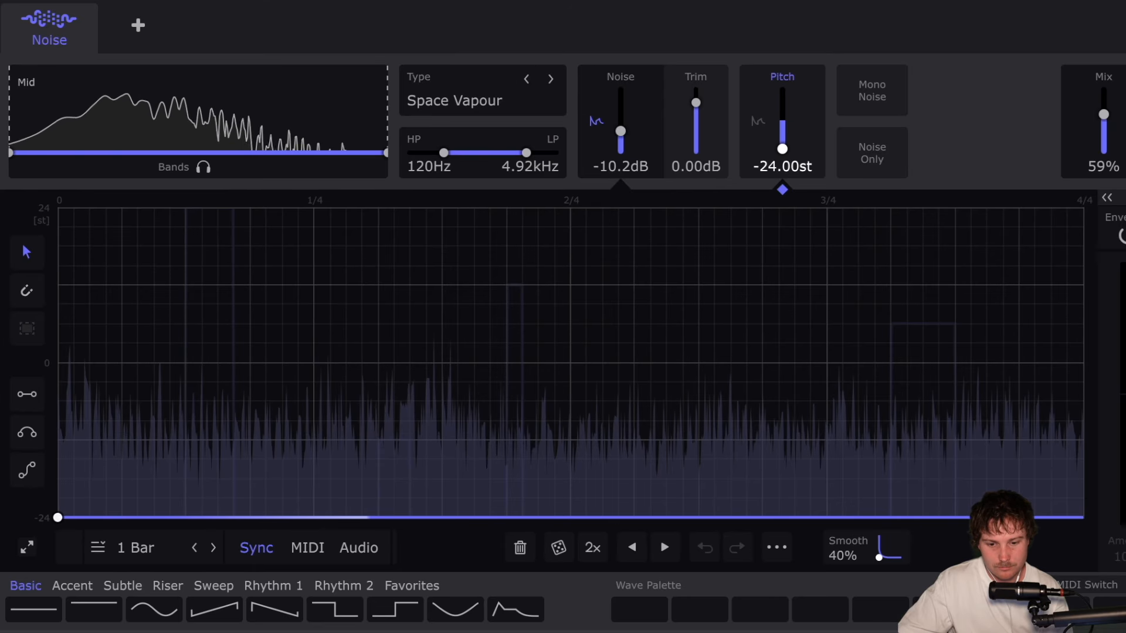
pyautogui.moveTo(782, 148); pyautogui.dragTo(782, 134)
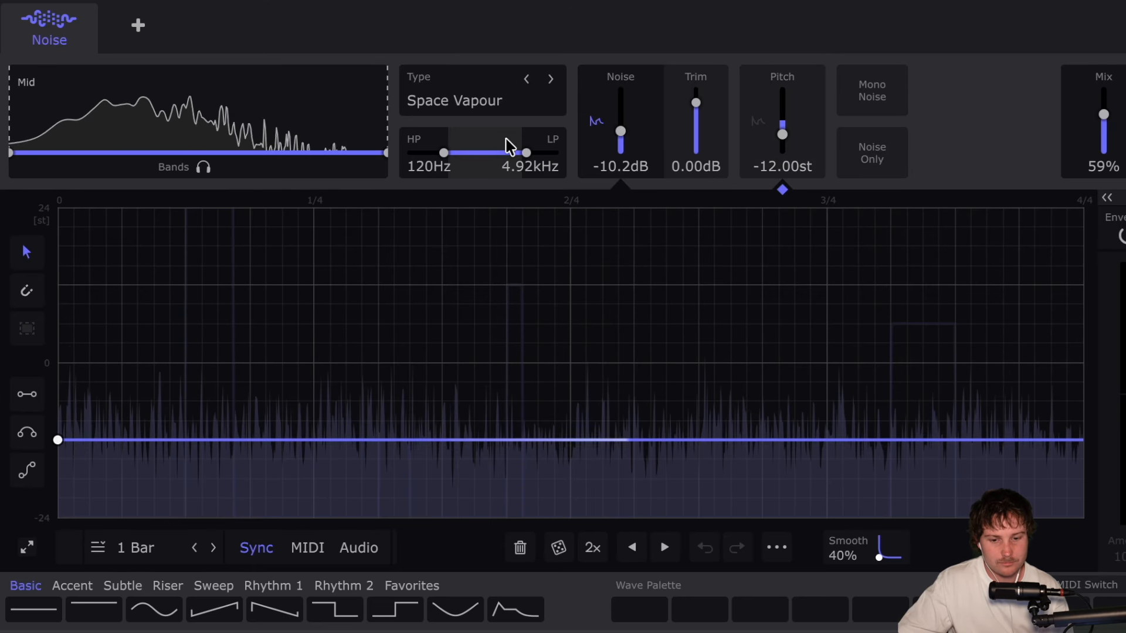
pyautogui.moveTo(526, 152); pyautogui.dragTo(501, 153)
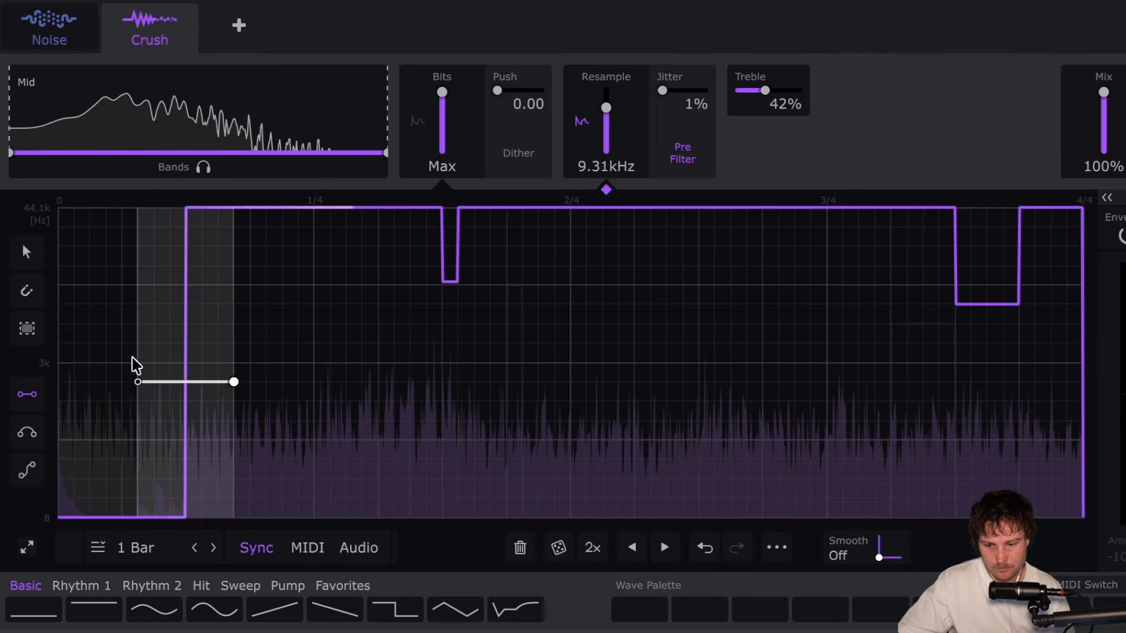
# Draw a lowered segment near the start of ShaperBox's Crush resample curve and reduce the Time effect's mix
pyautogui.moveTo(134, 380)
pyautogui.mouseDown()
pyautogui.moveTo(91, 211)
pyautogui.moveTo(185, 210)
pyautogui.moveTo(88, 209)
pyautogui.moveTo(191, 212)
pyautogui.moveTo(281, 473)
pyautogui.moveTo(281, 445)
pyautogui.mouseUp()
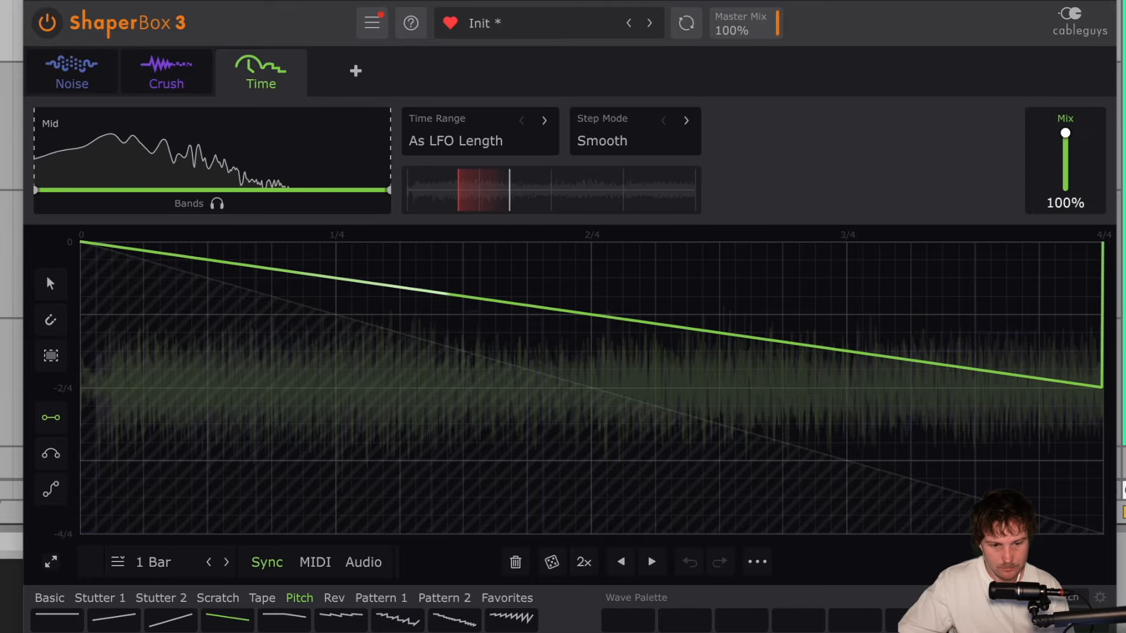
pyautogui.moveTo(1065, 133); pyautogui.dragTo(1065, 172)
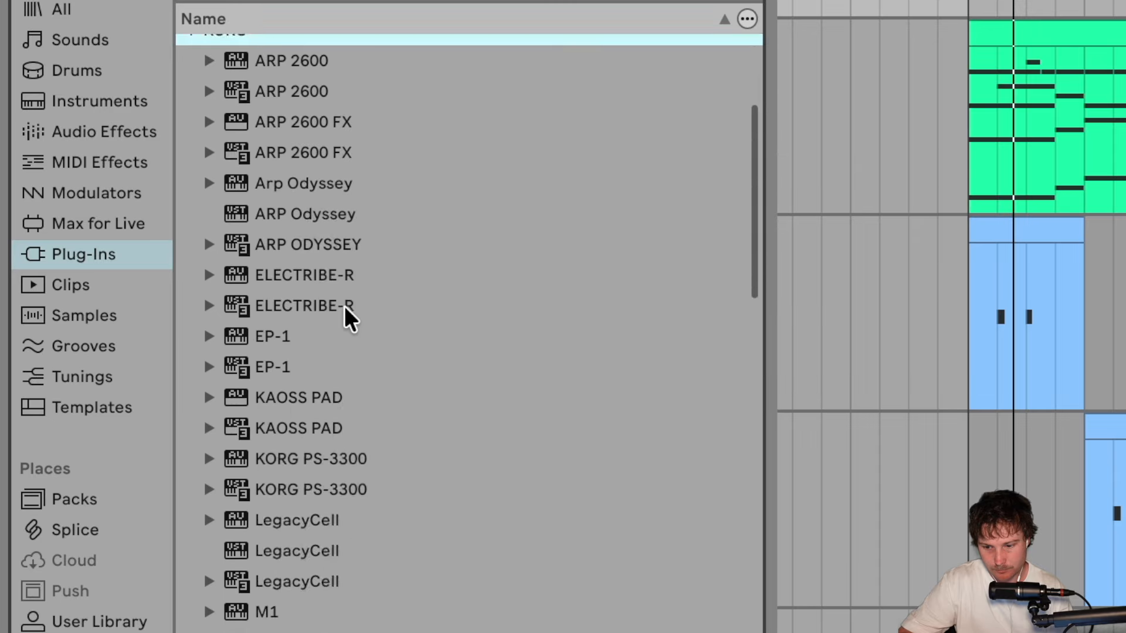
# Load another TRINITY instrument from the KORG plug-ins and mute its parts A (Pop Bottle) and B
pyautogui.scroll(-10, 350, 317)
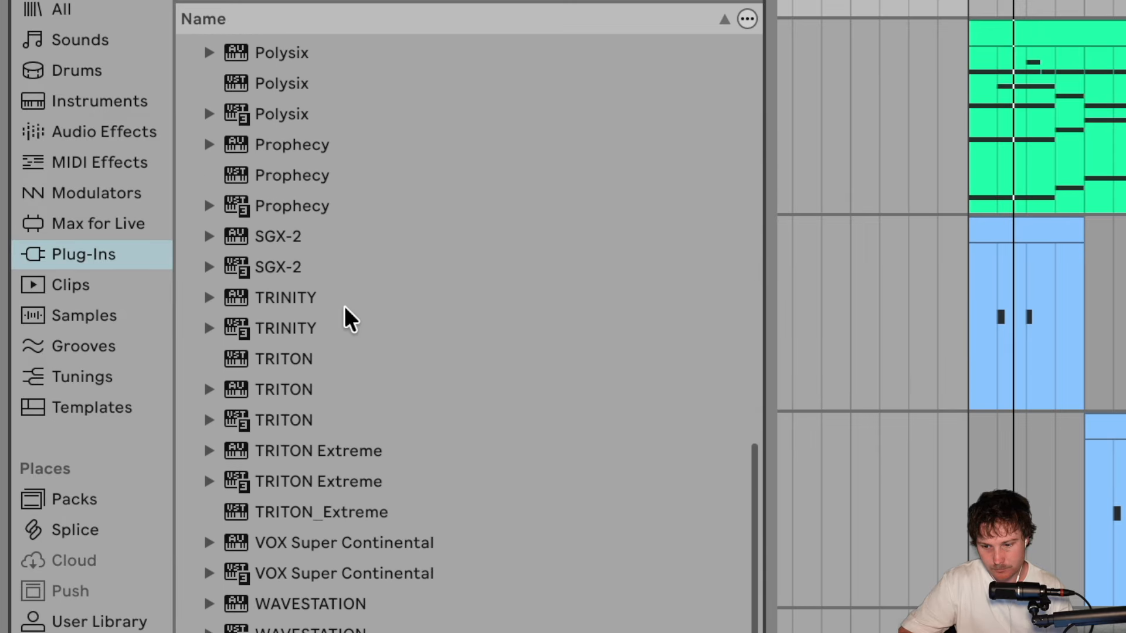
pyautogui.scroll(-1, 346, 334)
pyautogui.doubleClick(354, 303)
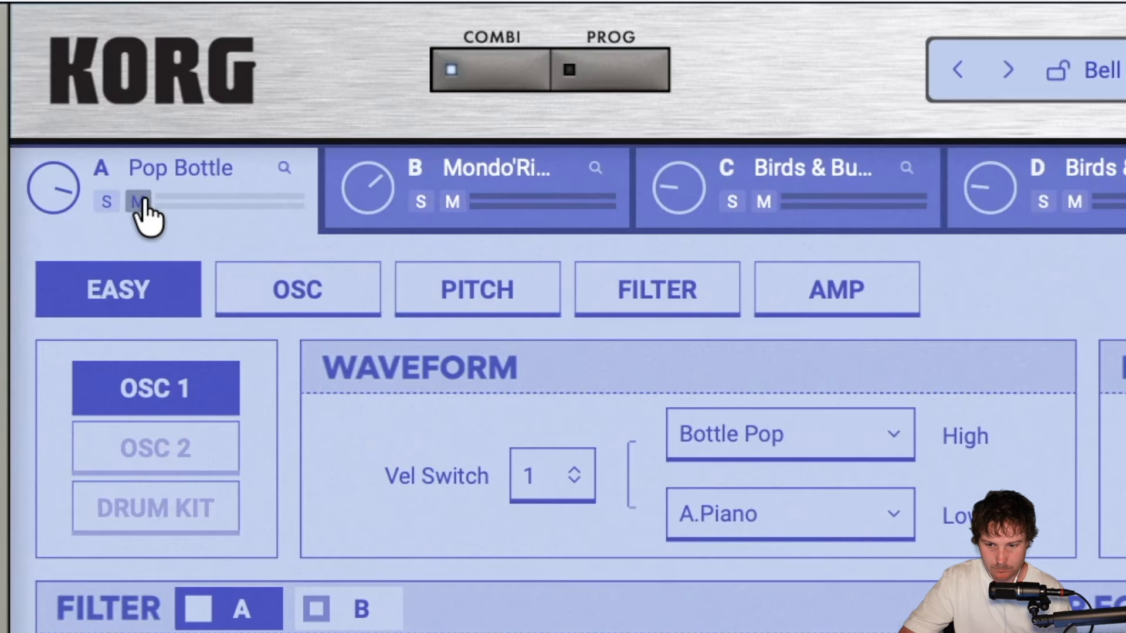
pyautogui.click(68, 85)
pyautogui.click(451, 202)
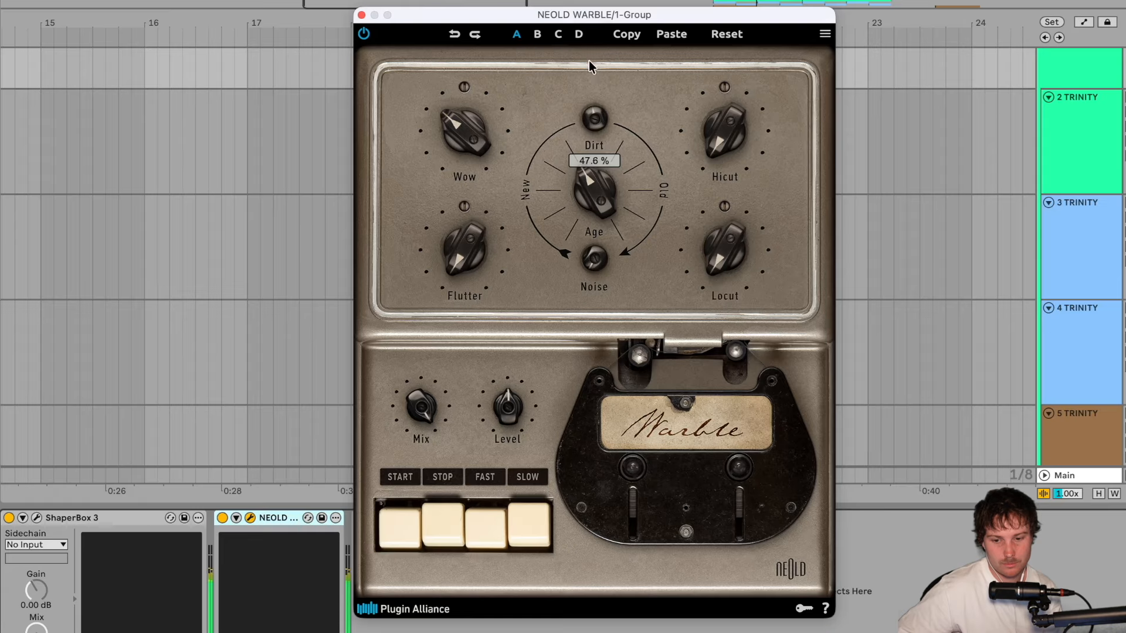
# Set NEOLD Warble's Age to about 47.6 % and its Flutter depth to about 25 %
pyautogui.moveTo(589, 61); pyautogui.dragTo(590, 76)
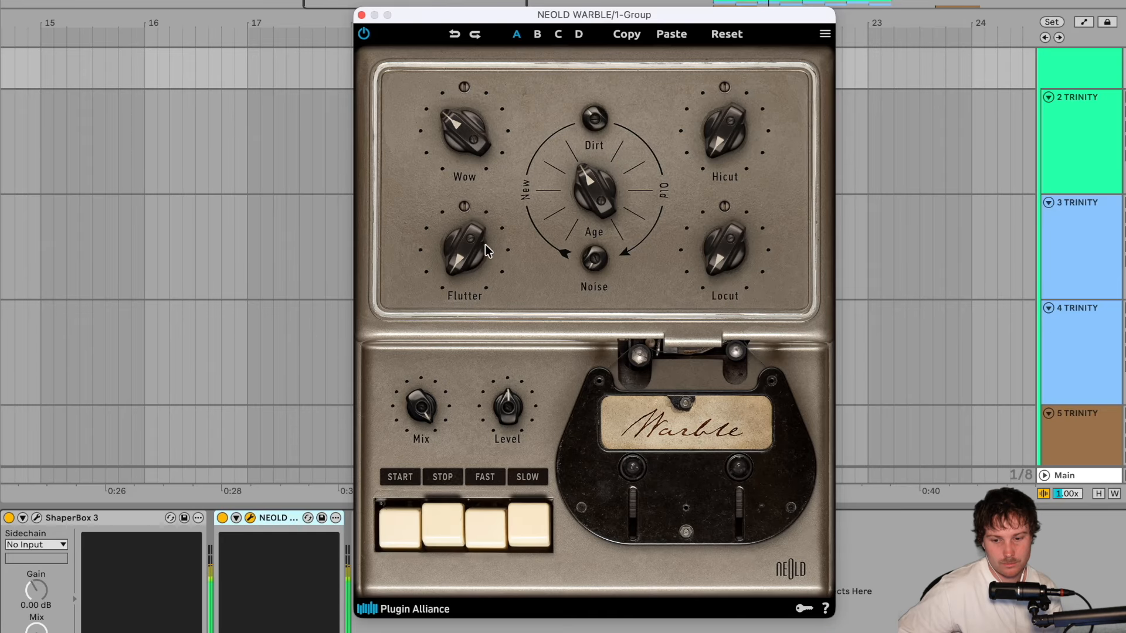
pyautogui.moveTo(484, 245); pyautogui.dragTo(445, 157)
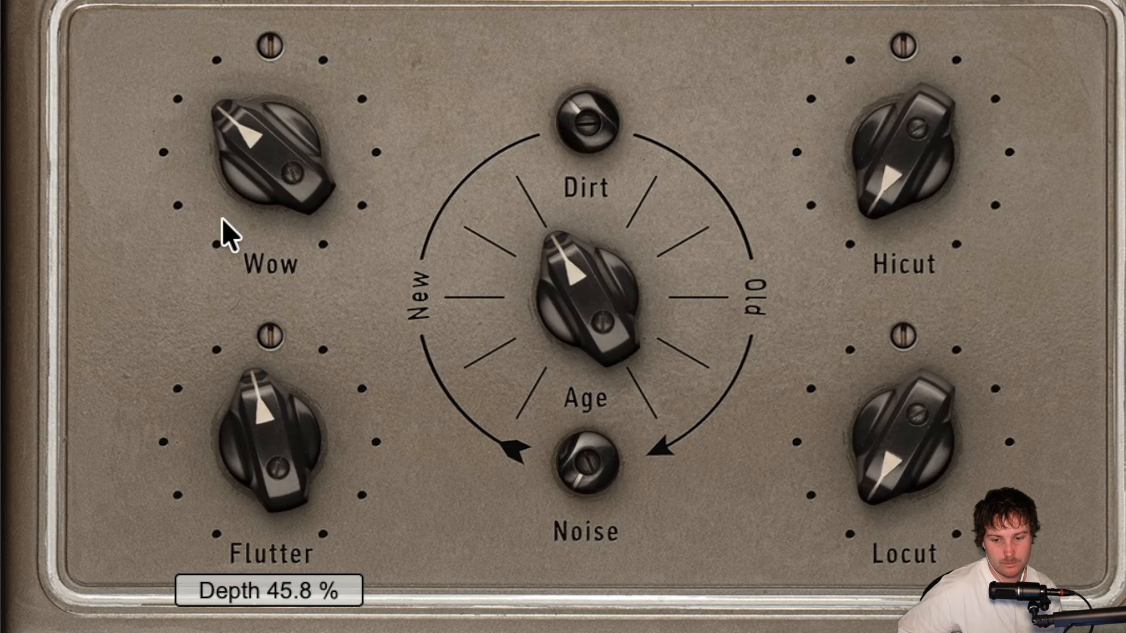
pyautogui.moveTo(221, 218); pyautogui.dragTo(209, 295)
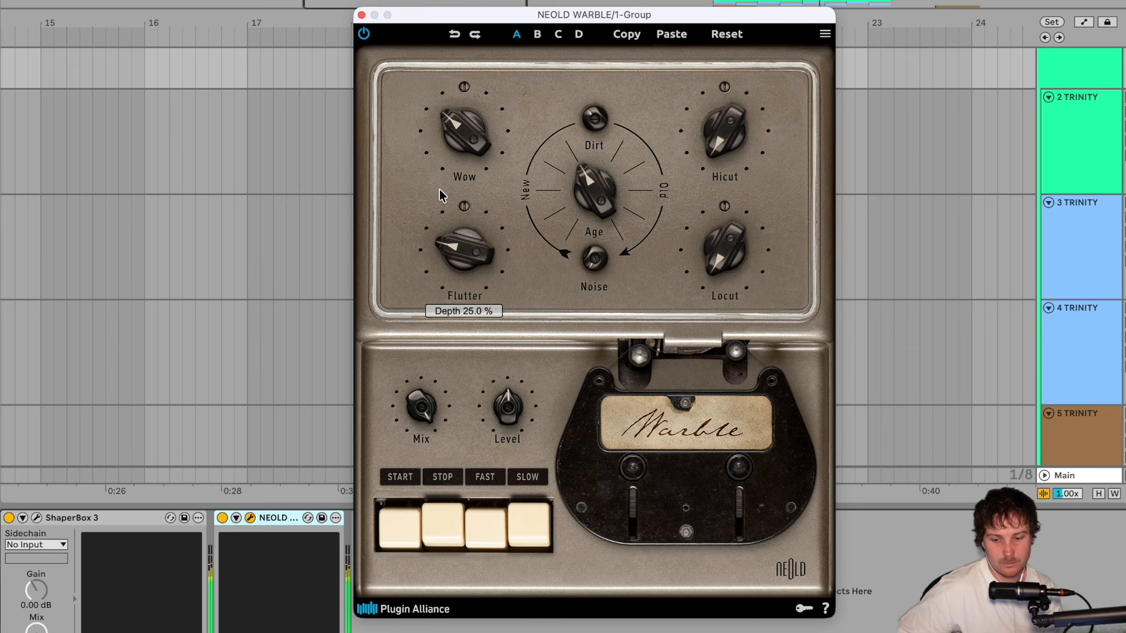
pyautogui.moveTo(438, 189); pyautogui.dragTo(439, 197)
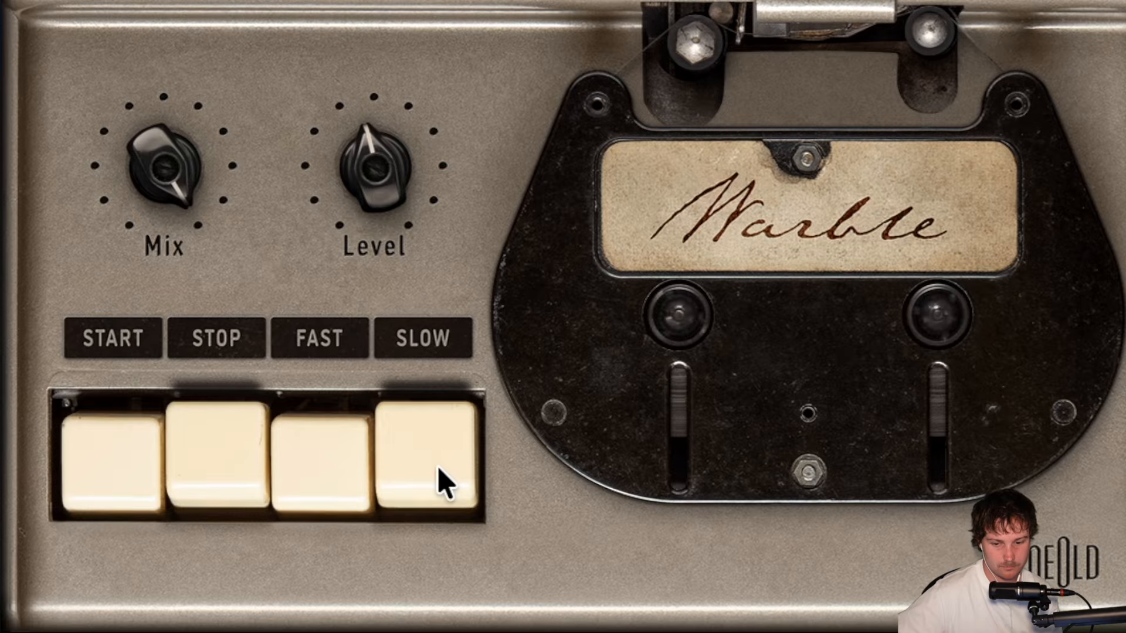
# Switch Warble's tape speed from Fast to Slow and adjust its low-cut frequency
pyautogui.click(445, 484)
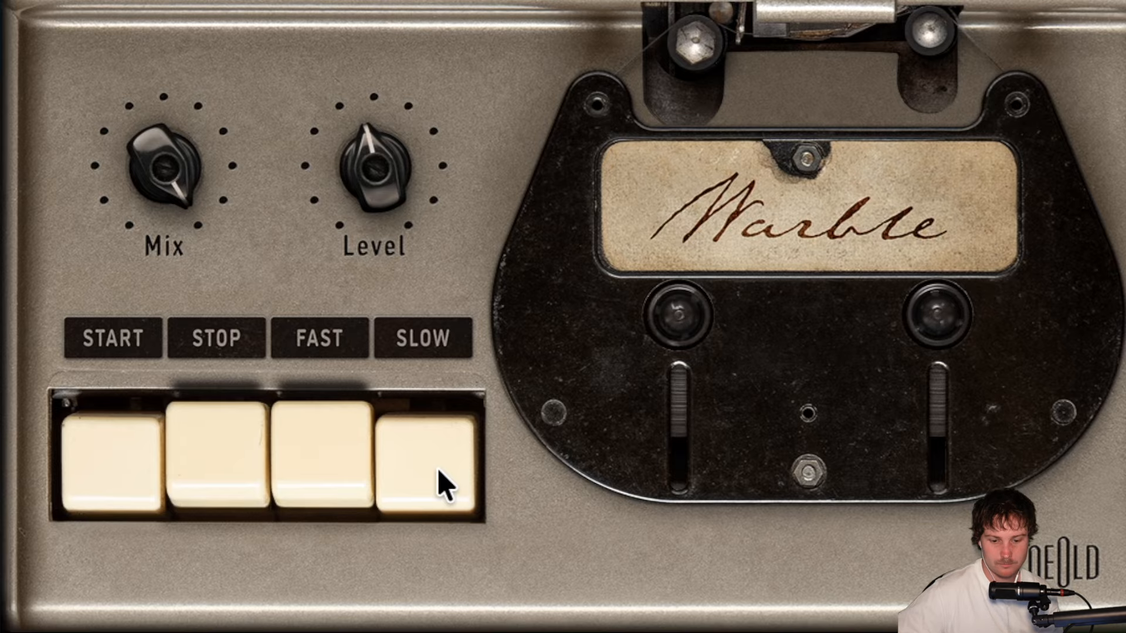
pyautogui.moveTo(726, 121)
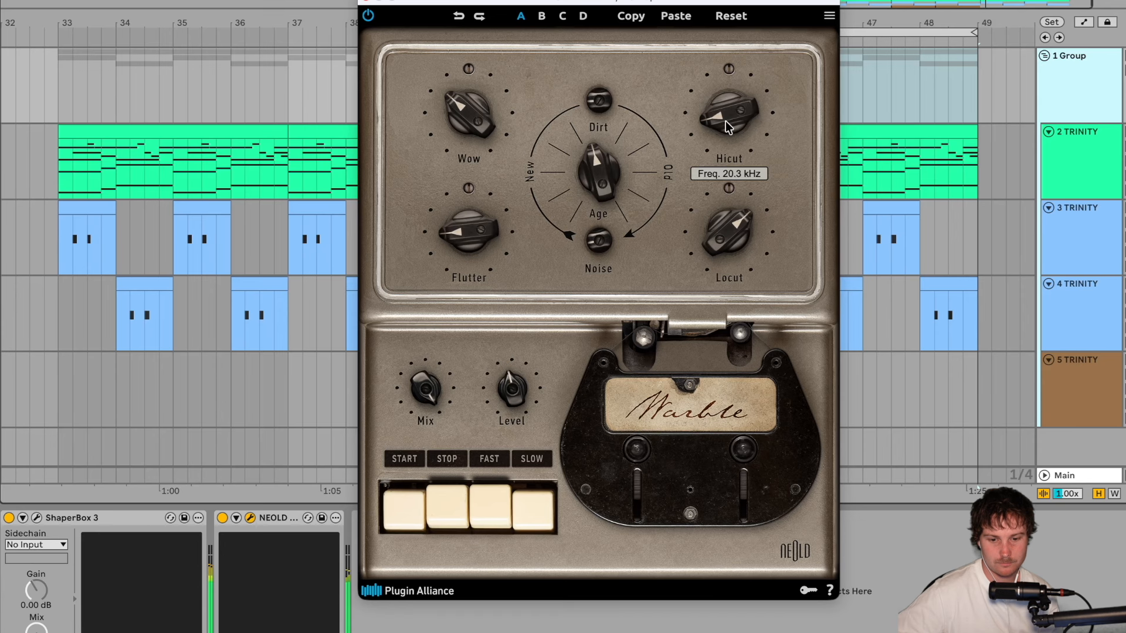
pyautogui.moveTo(730, 238)
pyautogui.moveTo(731, 238); pyautogui.dragTo(726, 250)
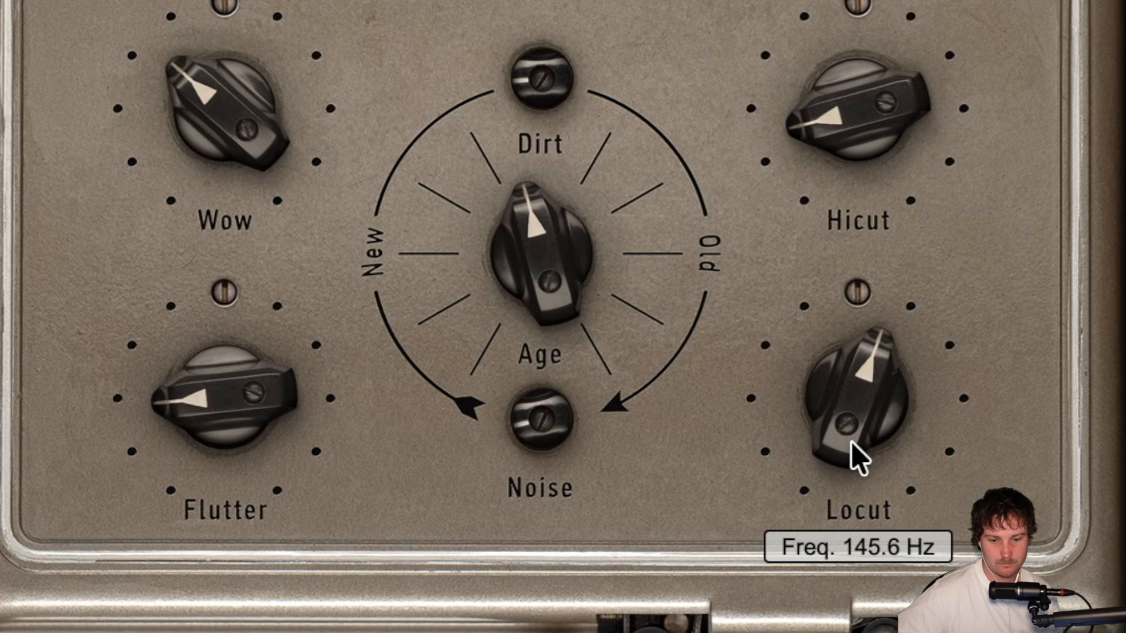
pyautogui.moveTo(851, 442); pyautogui.dragTo(845, 381)
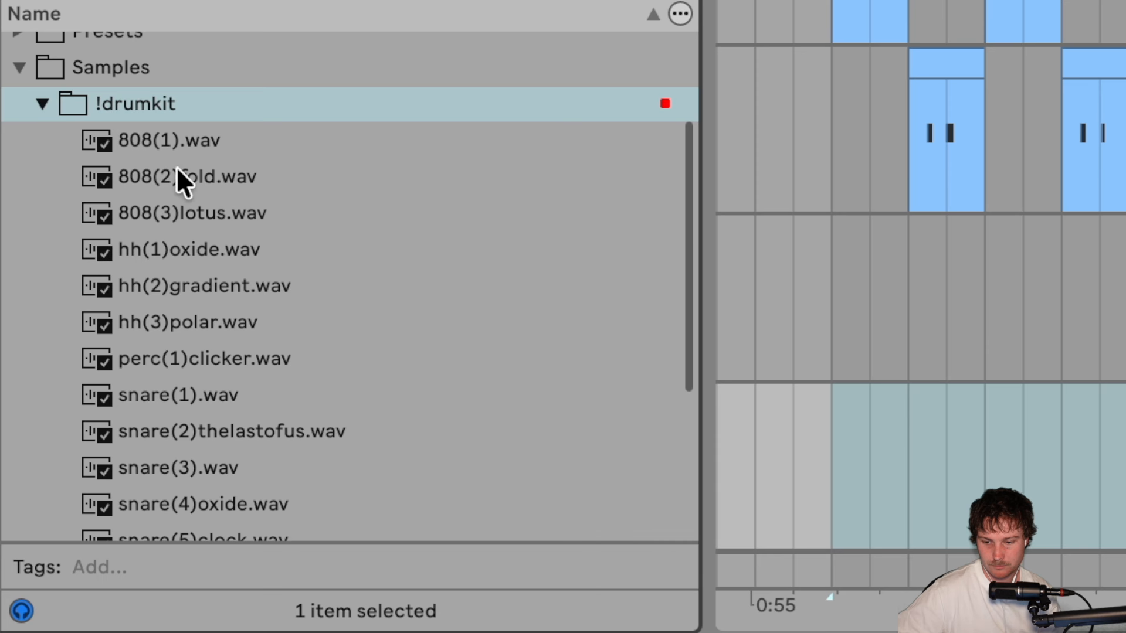
# Choose the hh(1)oxide.wav hi-hat sample from the !drumkit folder and add more C3 hits to the drum pattern
pyautogui.click(195, 246)
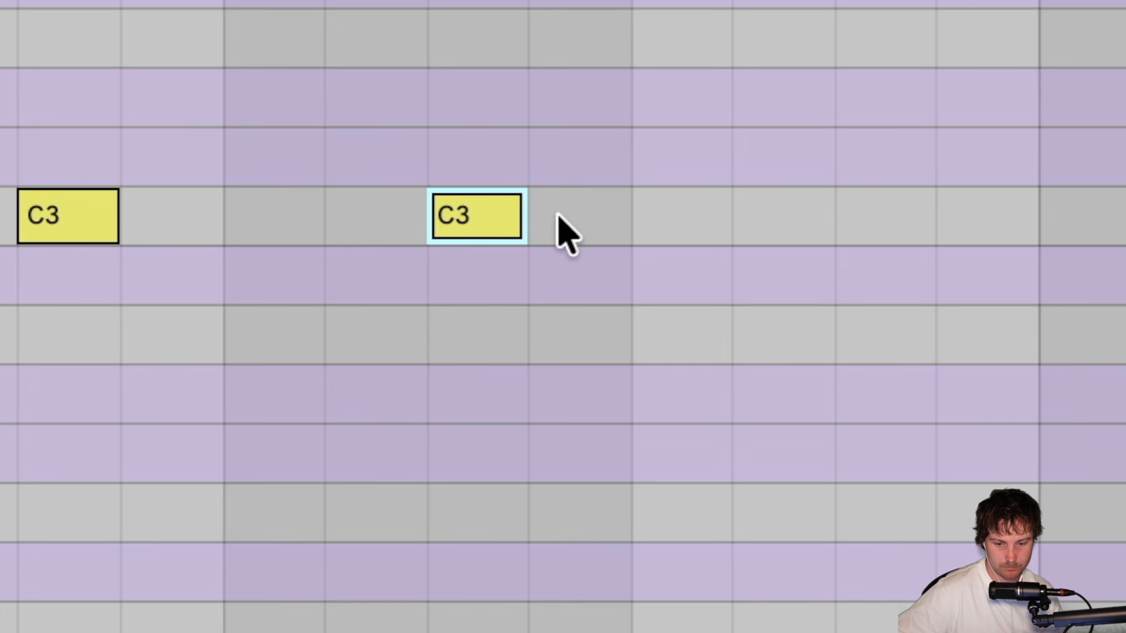
pyautogui.doubleClick(684, 218)
pyautogui.doubleClick(783, 217)
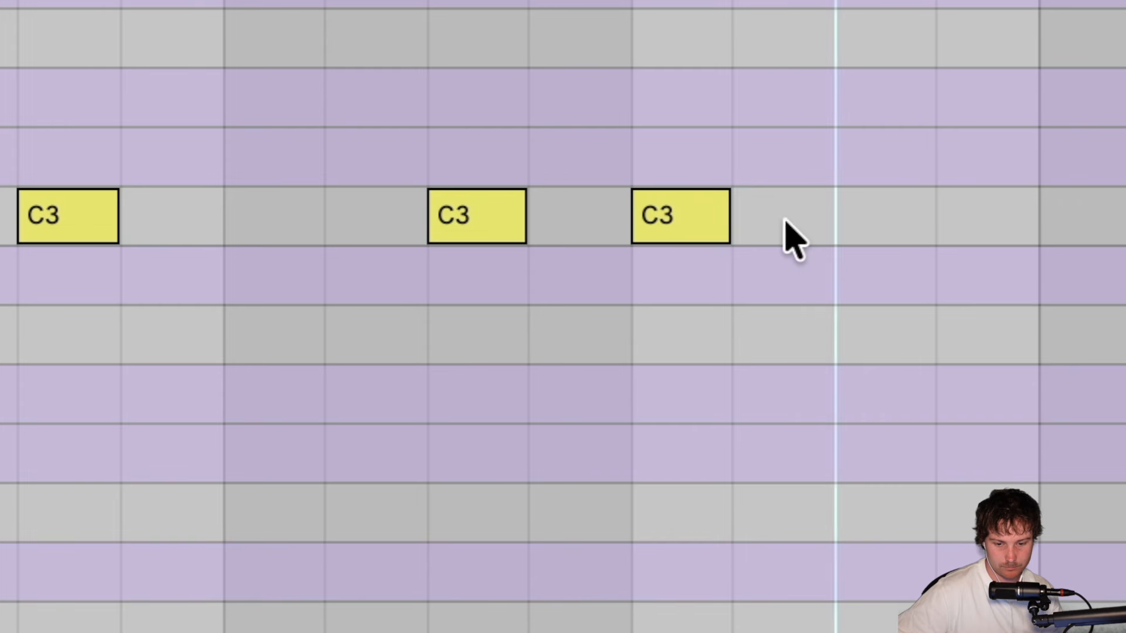
pyautogui.doubleClick(862, 217)
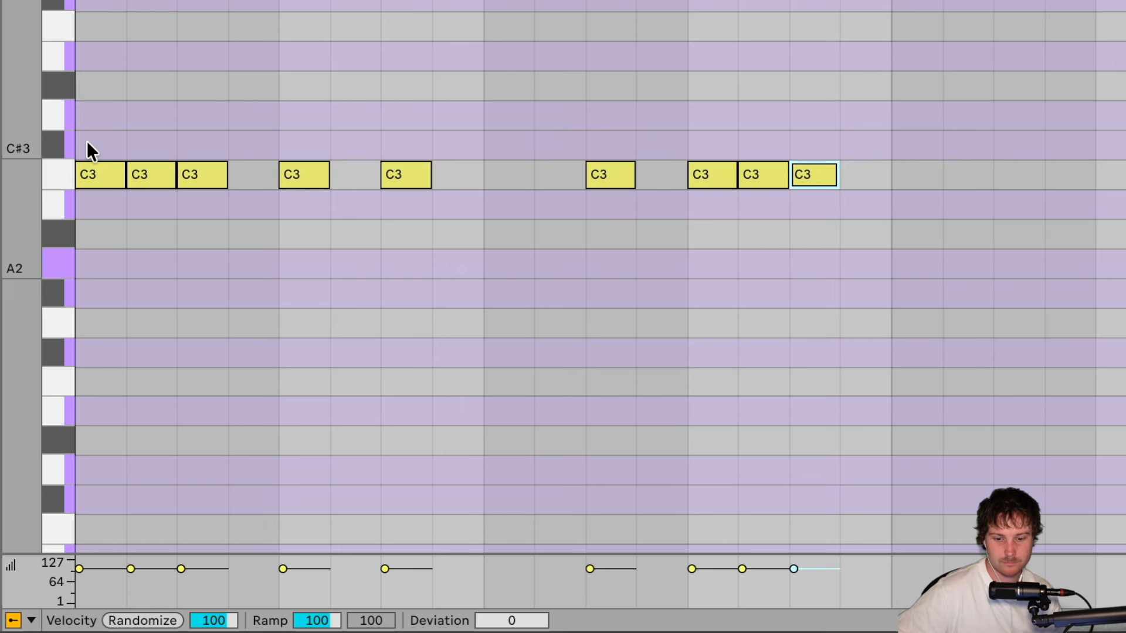
# Duplicate the whole C3 note pattern directly after itself in the clip
pyautogui.moveTo(87, 143); pyautogui.dragTo(887, 288)
pyautogui.hotkey('ctrl', 'd')
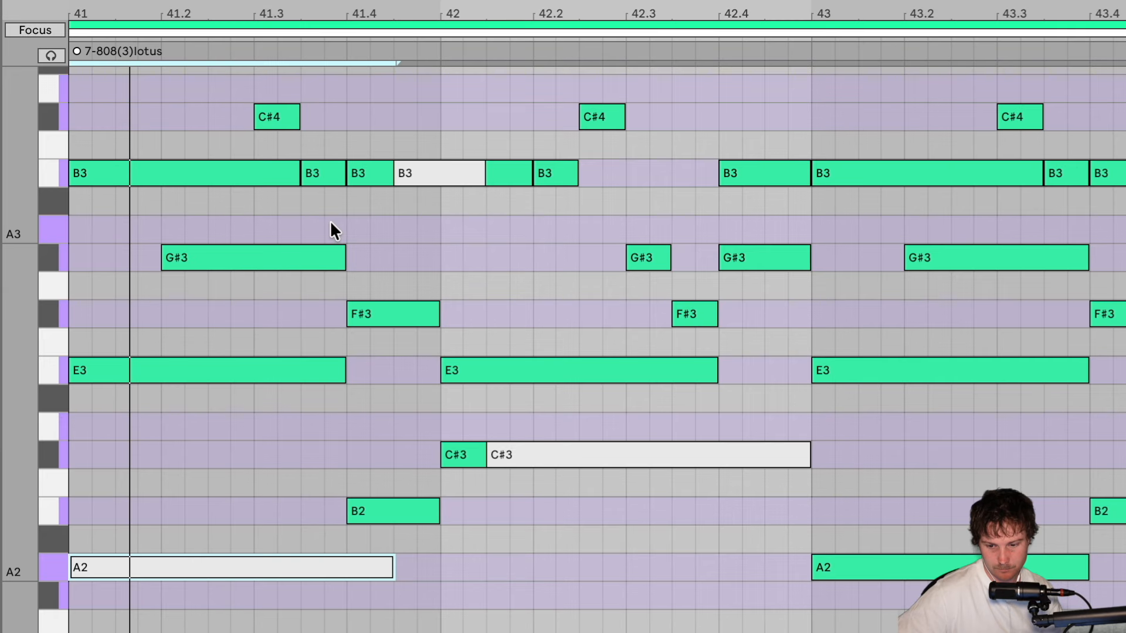
# Raise the first 808 note from bar 41 an octave to A3 and stop playback
pyautogui.hotkey('shift', 'Up')
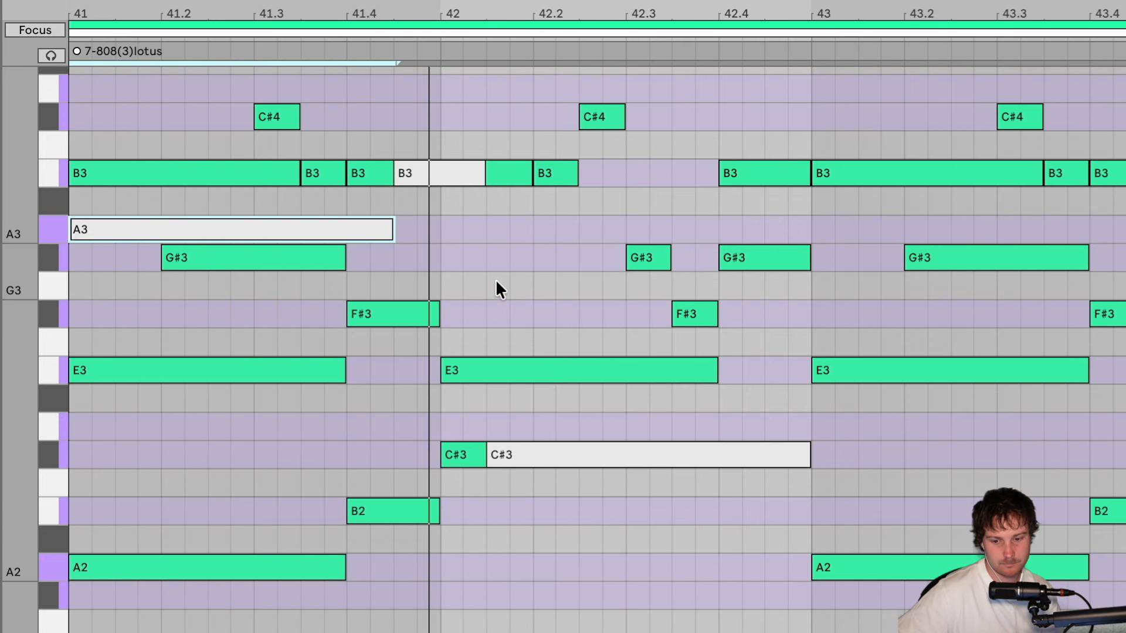
pyautogui.press('space')
# Duplicate the long C#3 808 note twice from bar 43 and shift the last copy eight grid steps earlier
pyautogui.click(754, 450)
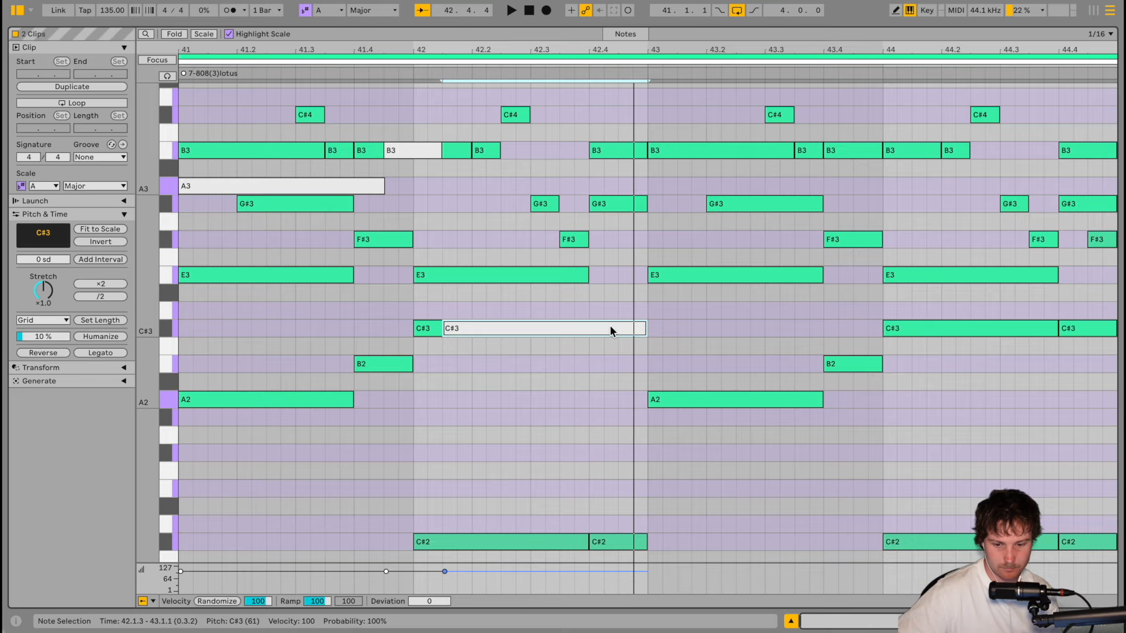
pyautogui.press('super+d')
pyautogui.press('super+d')
pyautogui.press('Left')
pyautogui.press('Left')
pyautogui.press('Left')
pyautogui.press('Left')
pyautogui.press('Left')
pyautogui.press('Left')
pyautogui.press('Left')
pyautogui.press('Left')
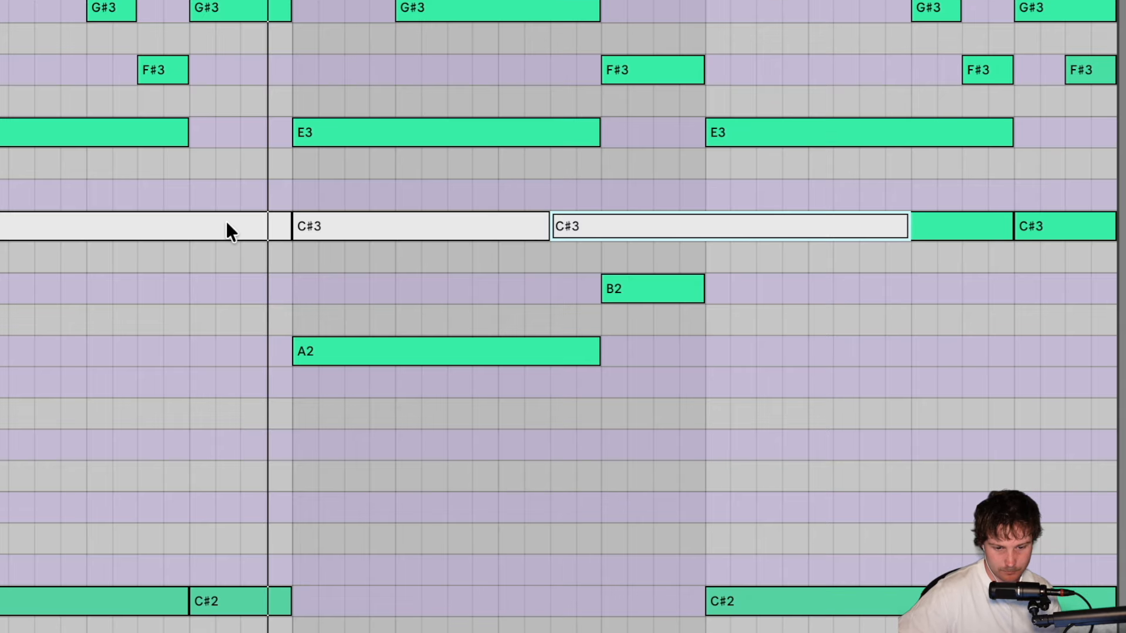
# Duplicate the last C#3 note again, shift the copy back to beat 43.4, and lower it two semitones to B2
pyautogui.press('super+d')
pyautogui.press('Left')
pyautogui.press('Left')
pyautogui.press('Left')
pyautogui.press('Left')
pyautogui.press('Left')
pyautogui.press('Left')
pyautogui.press('Left')
pyautogui.press('Left')
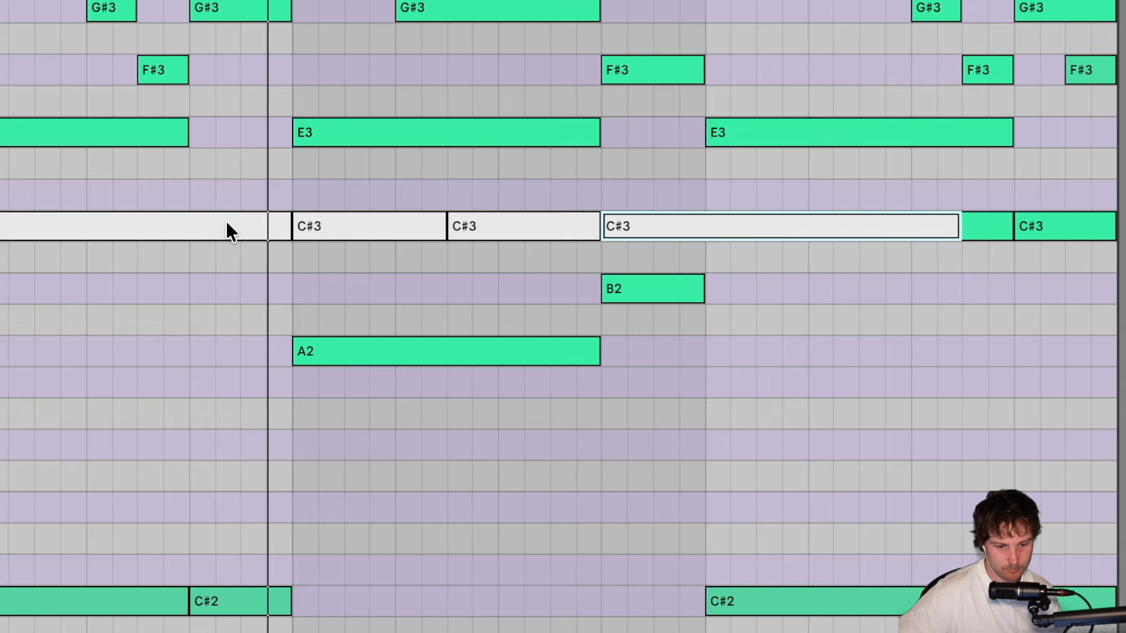
pyautogui.press('Down')
pyautogui.press('Down')
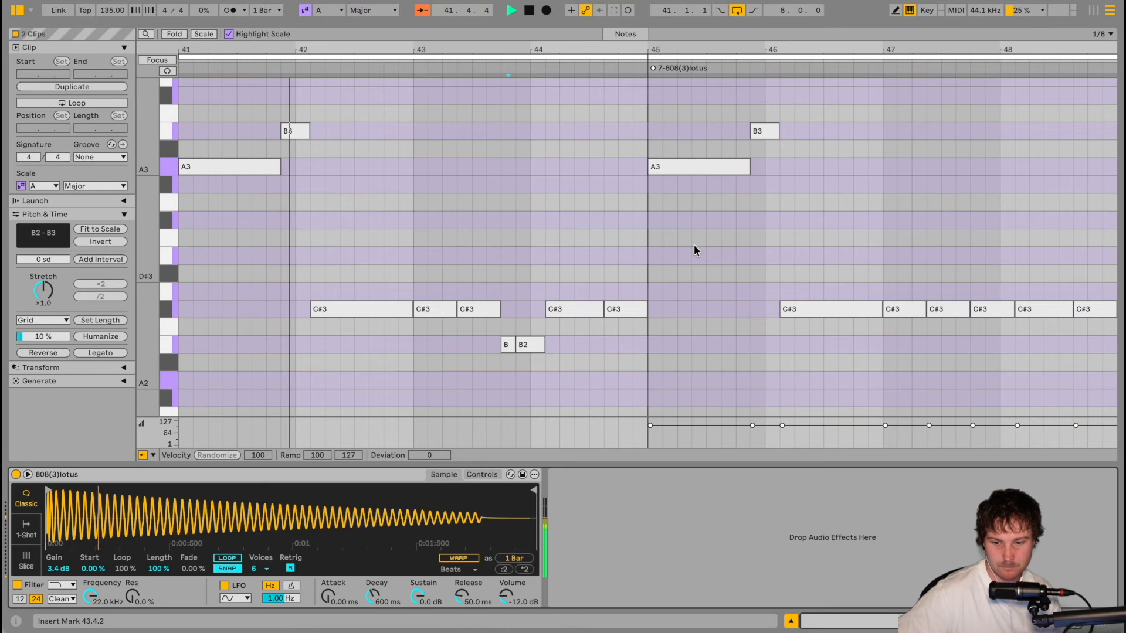
pyautogui.scroll(1, 694, 245)
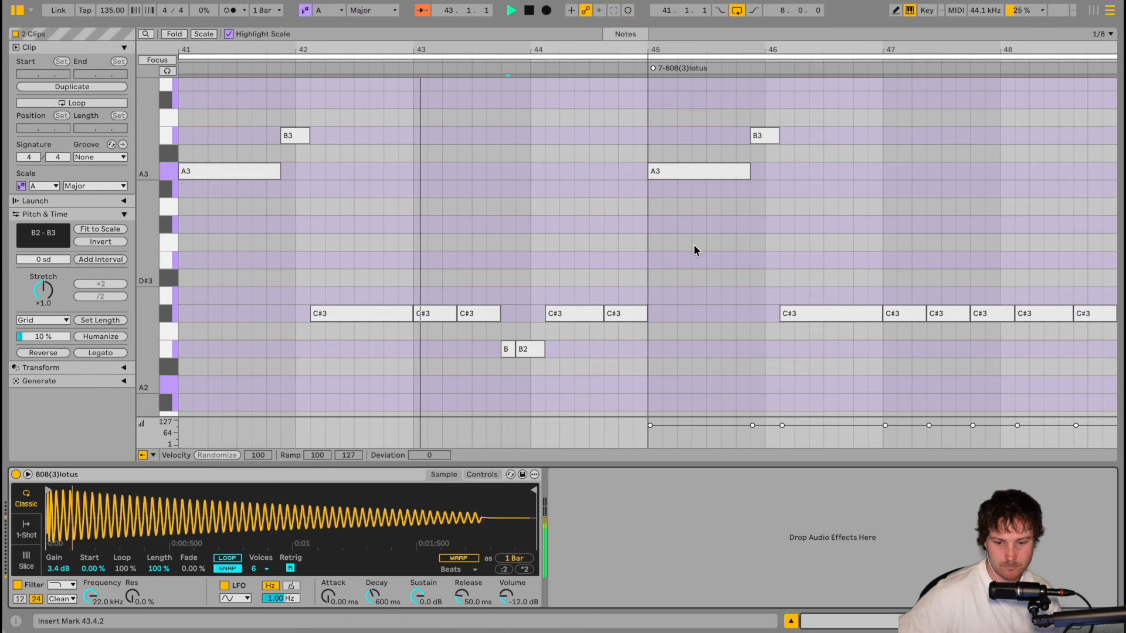
pyautogui.scroll(-1, 694, 245)
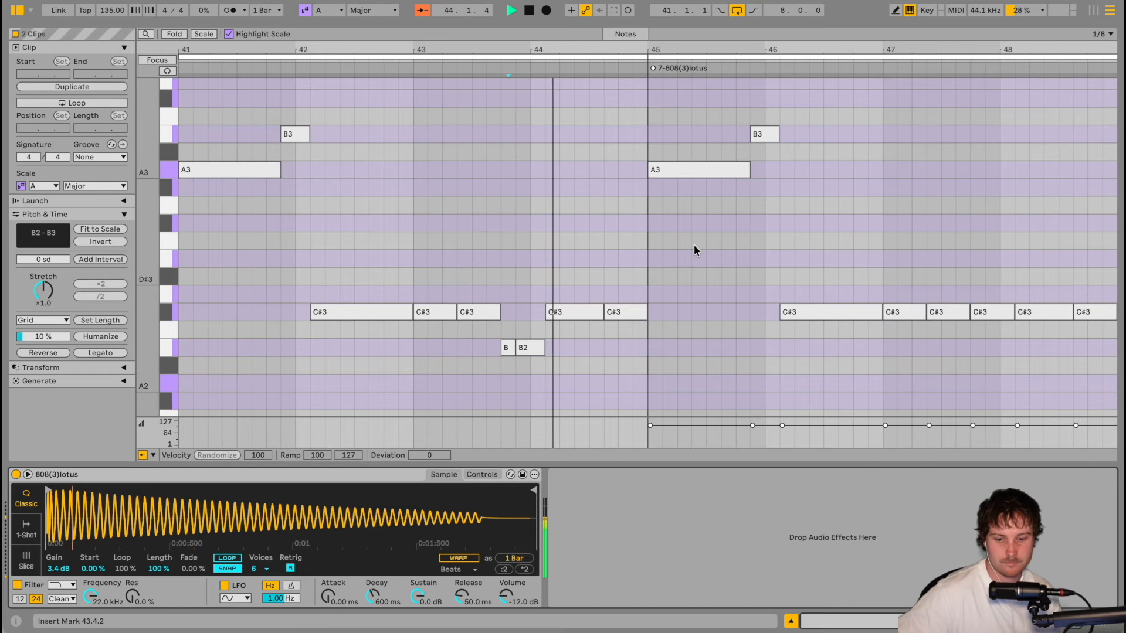
pyautogui.scroll(-1, 694, 244)
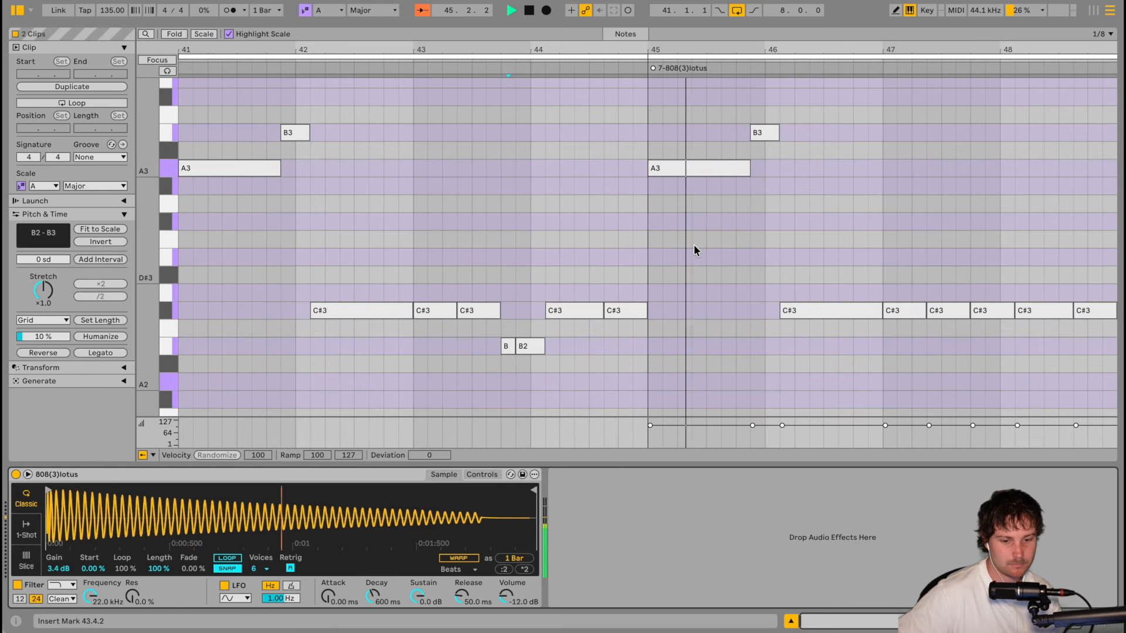
pyautogui.scroll(-1, 694, 244)
pyautogui.scroll(-1, 694, 245)
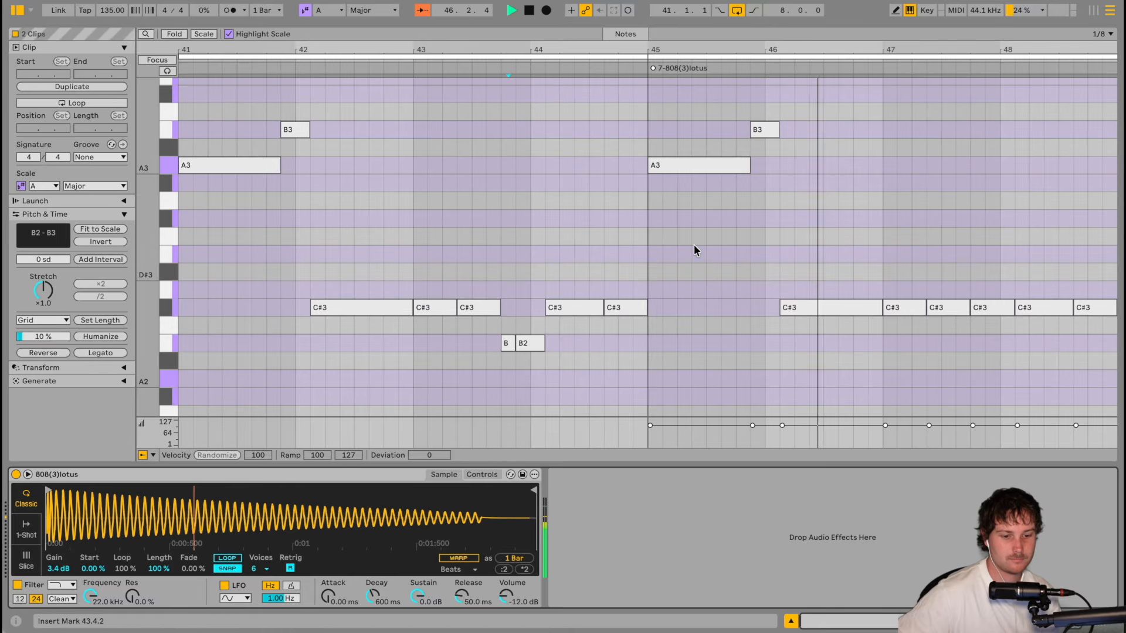
pyautogui.scroll(-1, 694, 244)
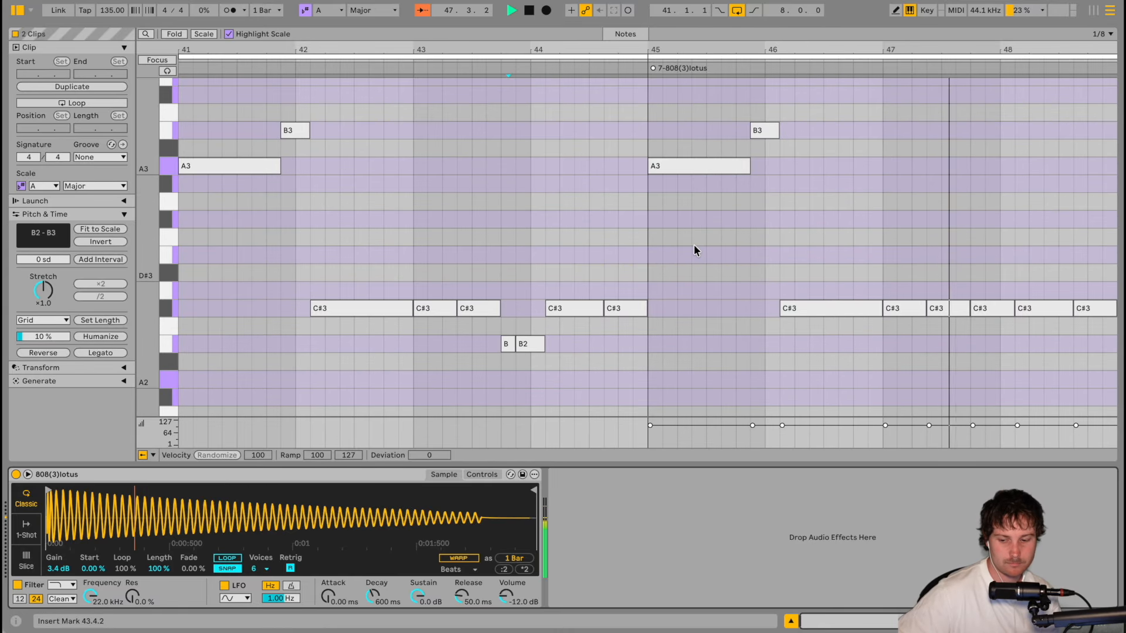
pyautogui.scroll(1, 694, 244)
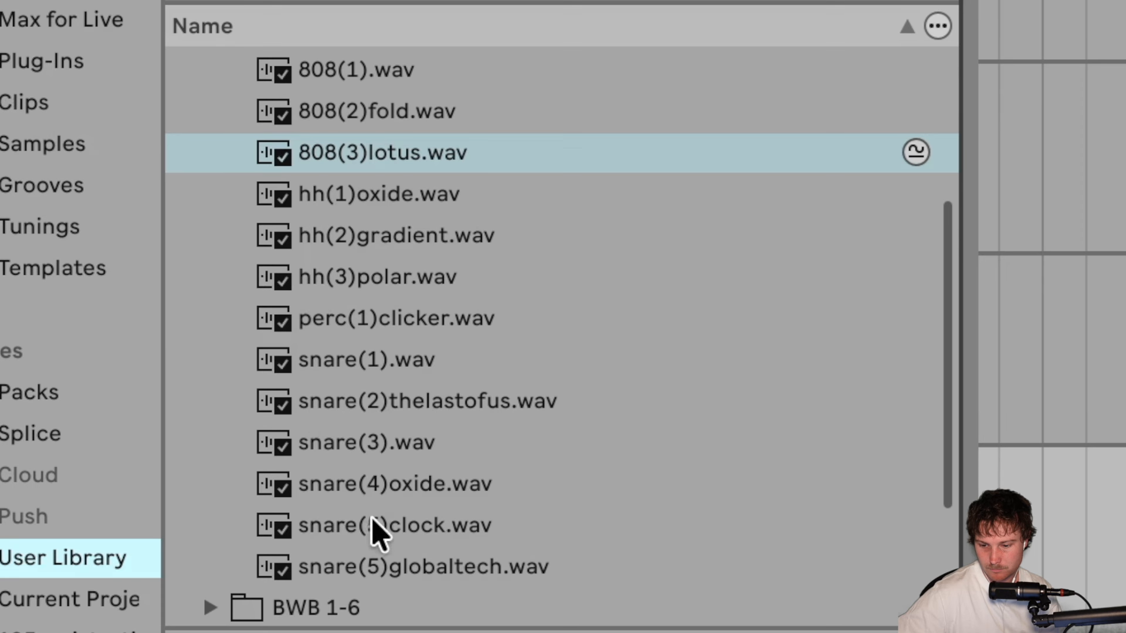
# Choose the snare(5)clock.wav sample and draw three more short C hits in the snare pattern
pyautogui.click(377, 530)
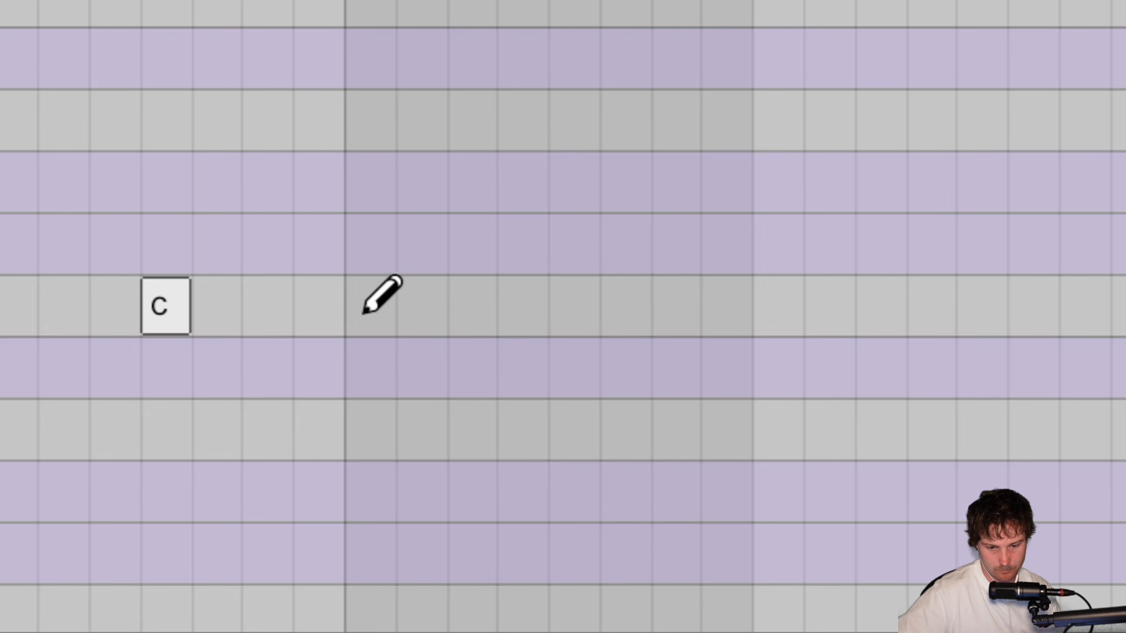
pyautogui.click(367, 309)
pyautogui.click(460, 310)
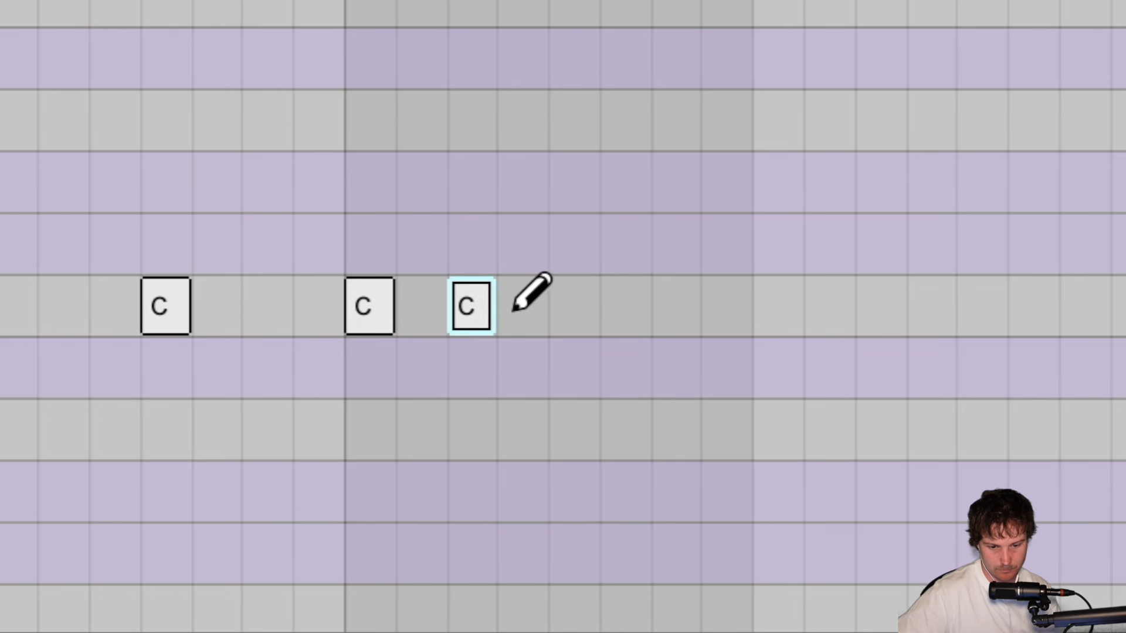
pyautogui.click(551, 304)
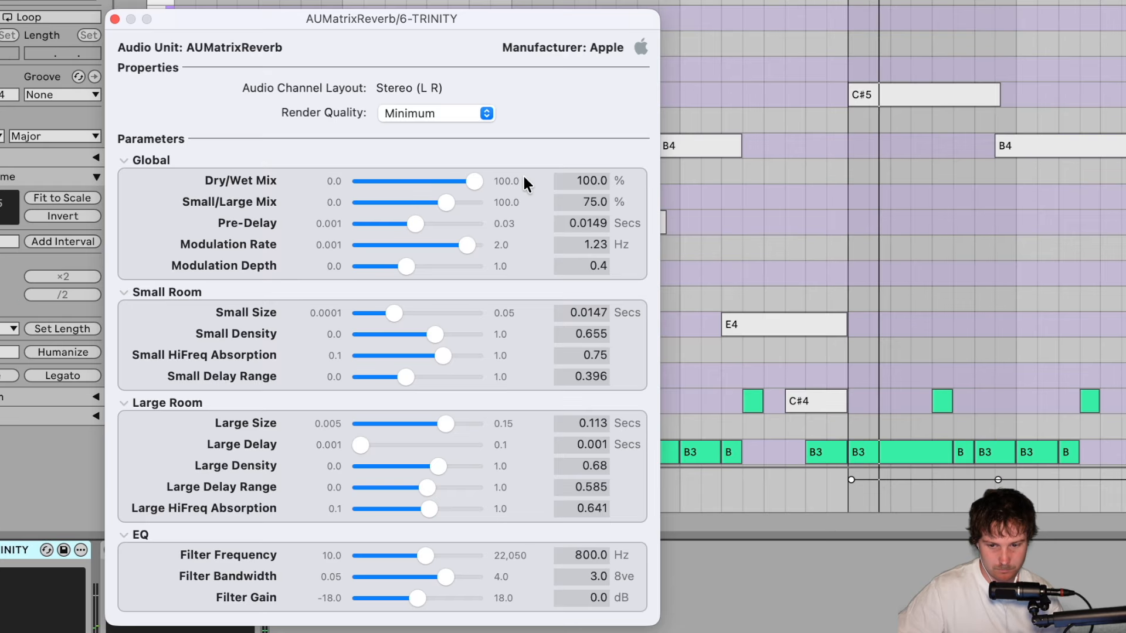
# Lower AUMatrixReverb's dry/wet mix on the 6-TRINITY track and set its render quality to Low after trying High
pyautogui.moveTo(522, 173); pyautogui.dragTo(470, 174)
pyautogui.click(485, 114)
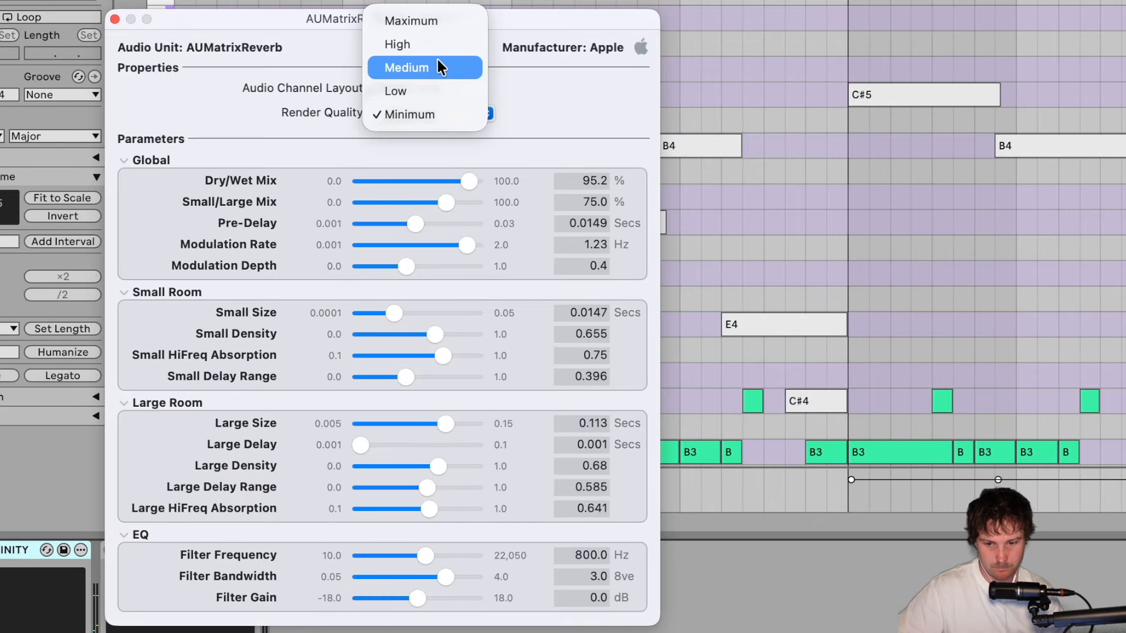
pyautogui.click(442, 41)
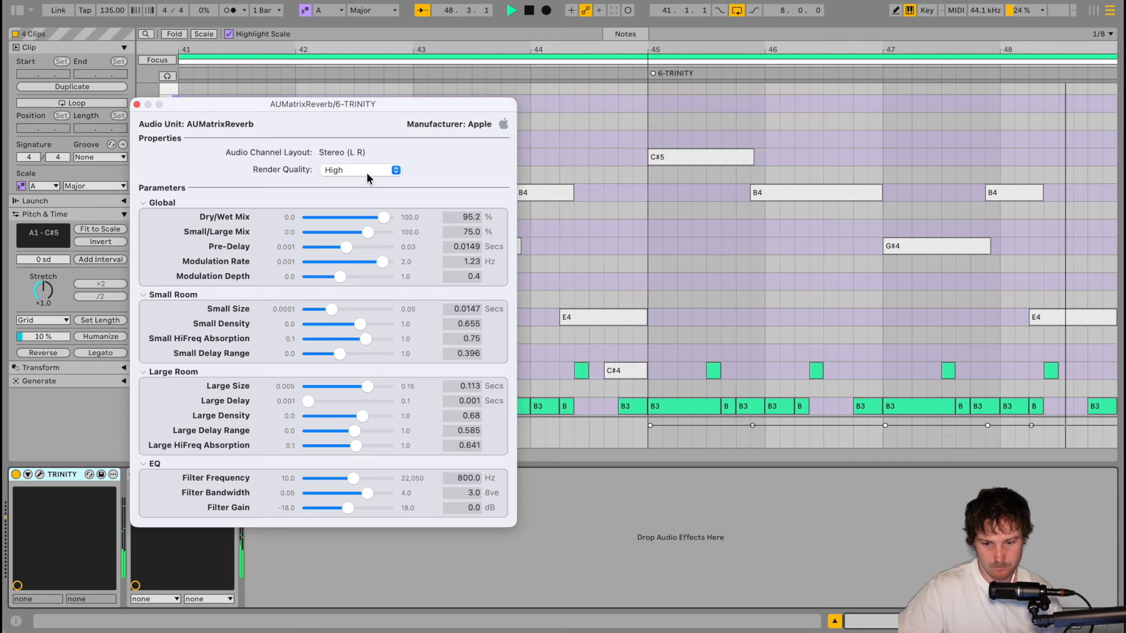
pyautogui.click(368, 170)
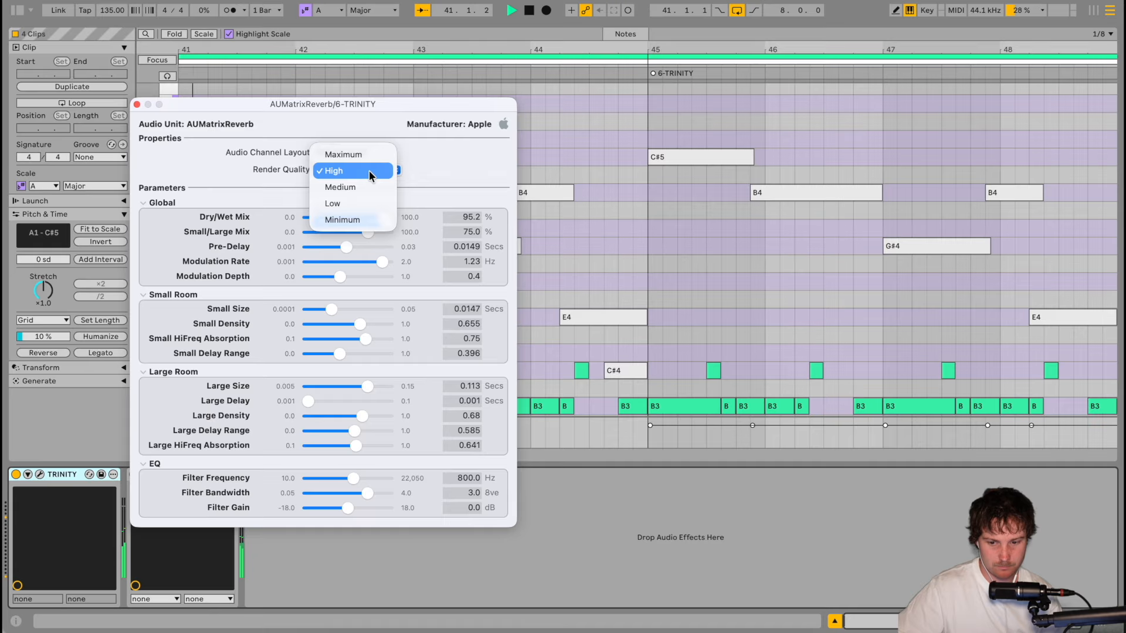
pyautogui.click(370, 205)
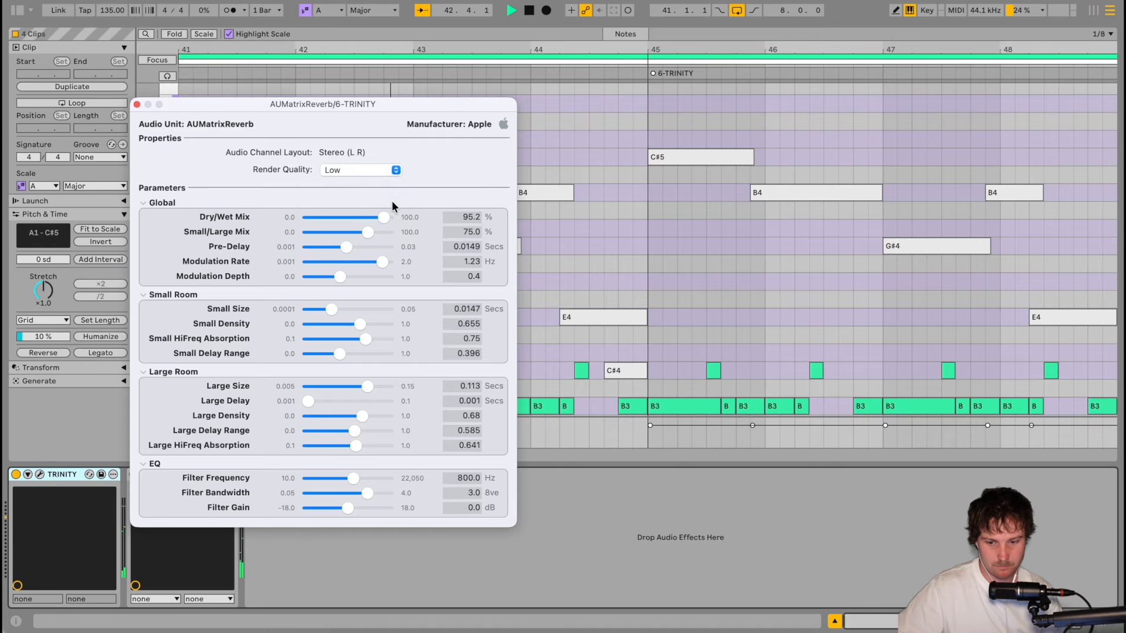
pyautogui.moveTo(384, 218); pyautogui.dragTo(358, 224)
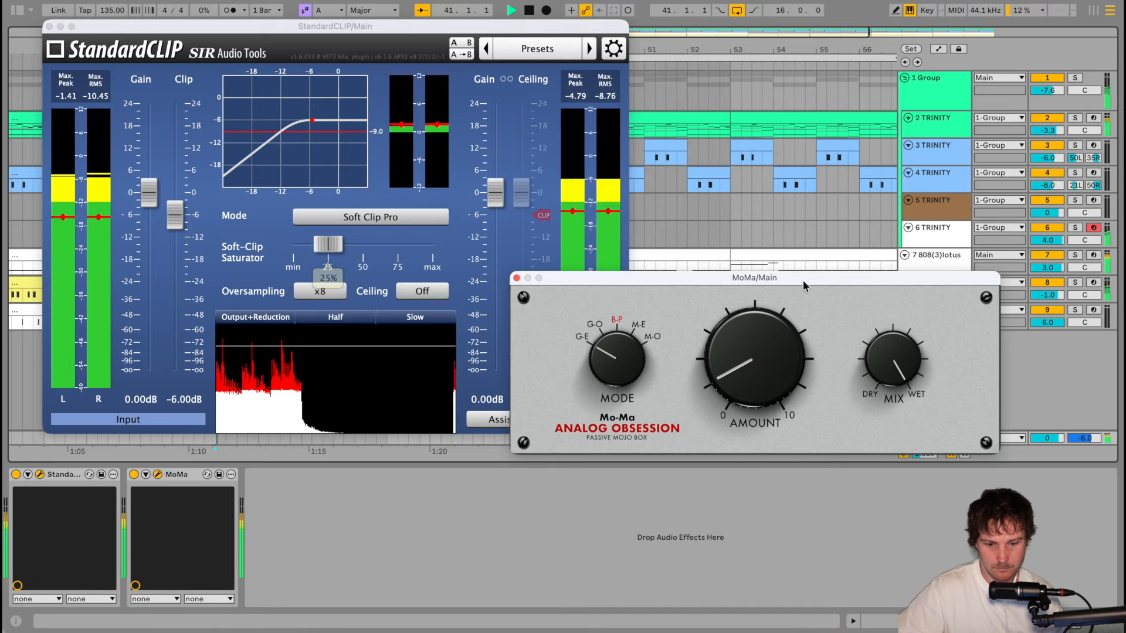
# Set StandardCLIP's clip level on the Main track to -5.60 dB and move the MoMa window clear of it
pyautogui.moveTo(168, 217); pyautogui.dragTo(169, 217)
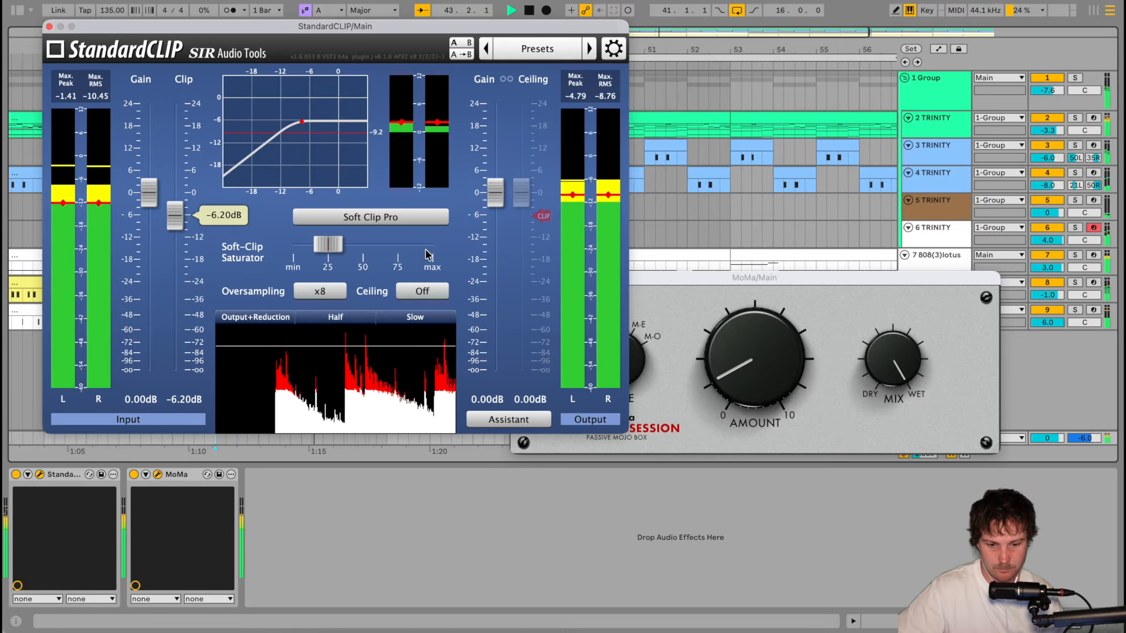
pyautogui.moveTo(736, 281); pyautogui.dragTo(797, 319)
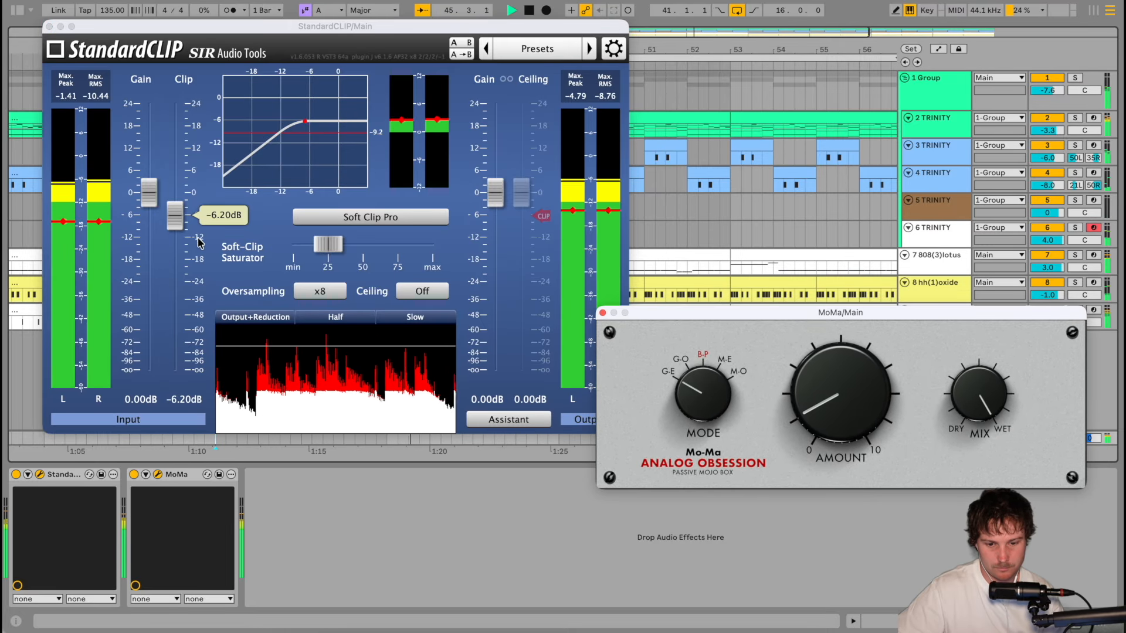
pyautogui.click(187, 223)
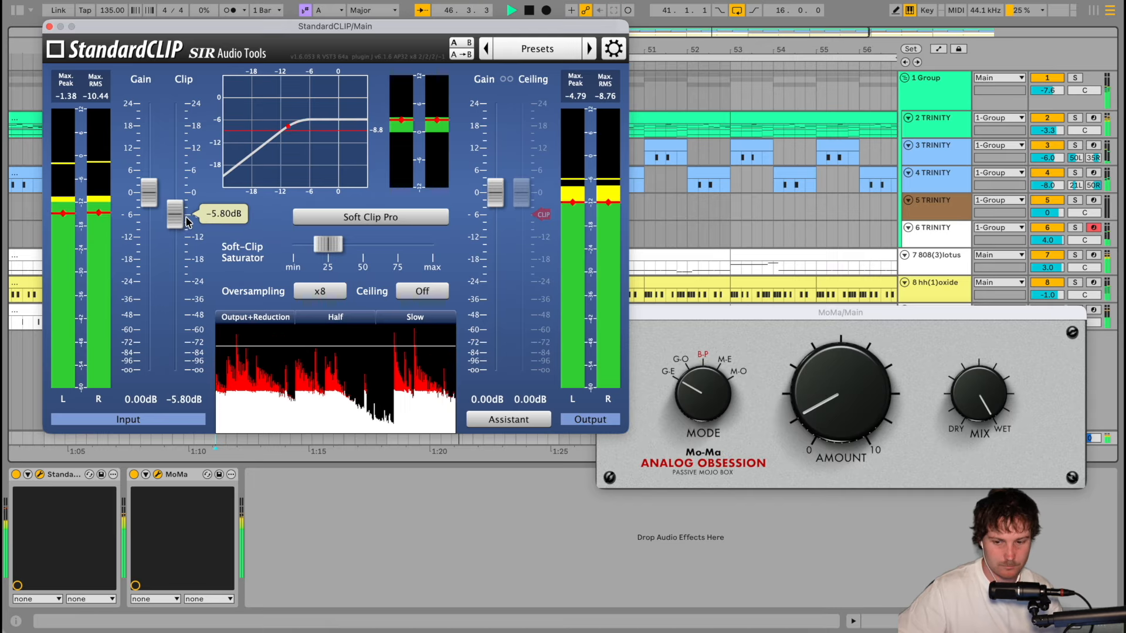
pyautogui.scroll(1, 186, 221)
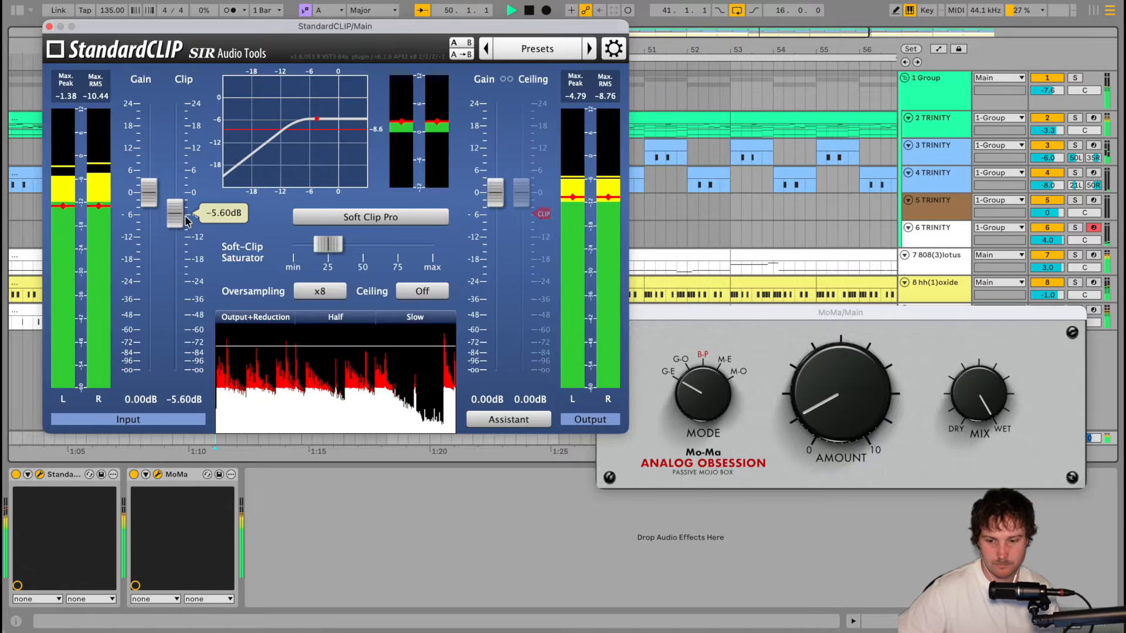
# Set MoMa's Amount on the Main track to 2.0 and close the plug-in window
pyautogui.click(847, 374)
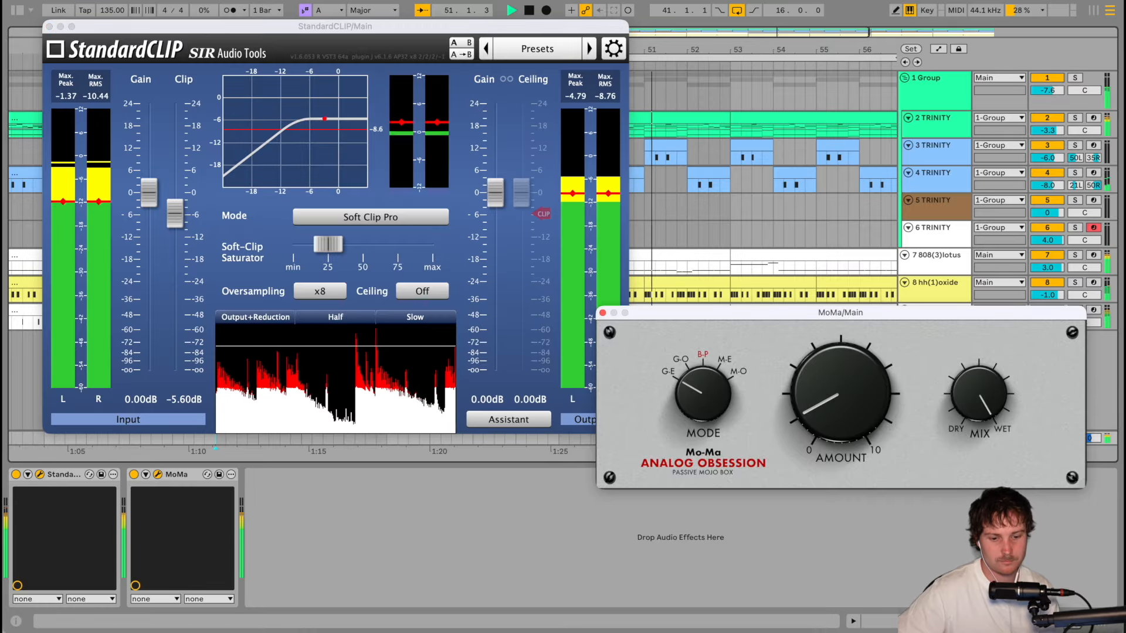
pyautogui.moveTo(846, 374); pyautogui.dragTo(836, 410)
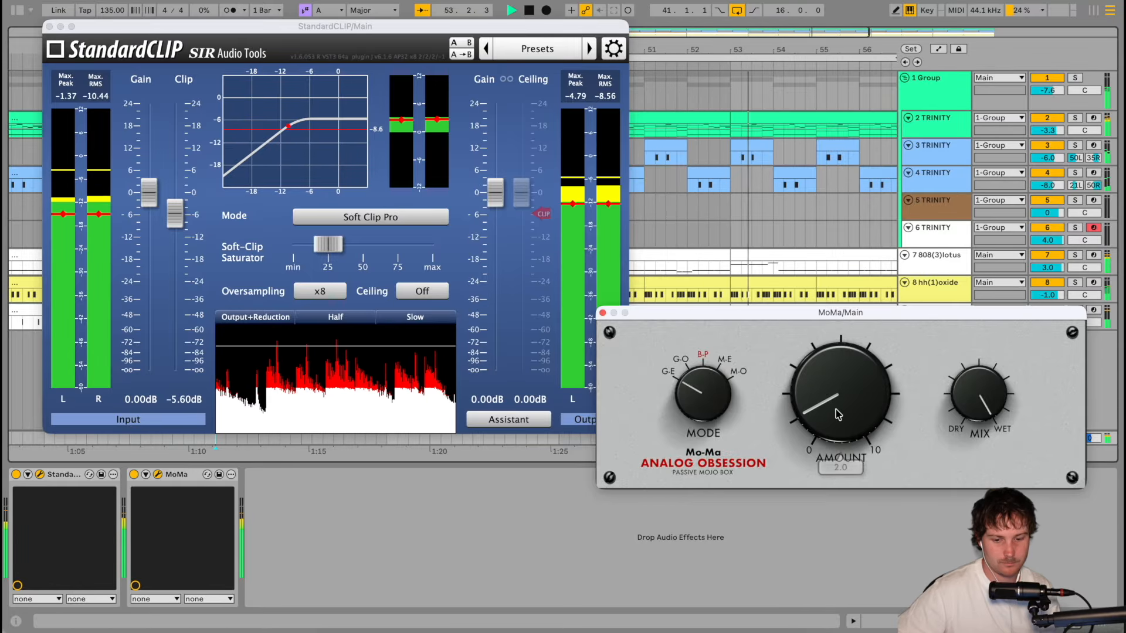
pyautogui.click(602, 313)
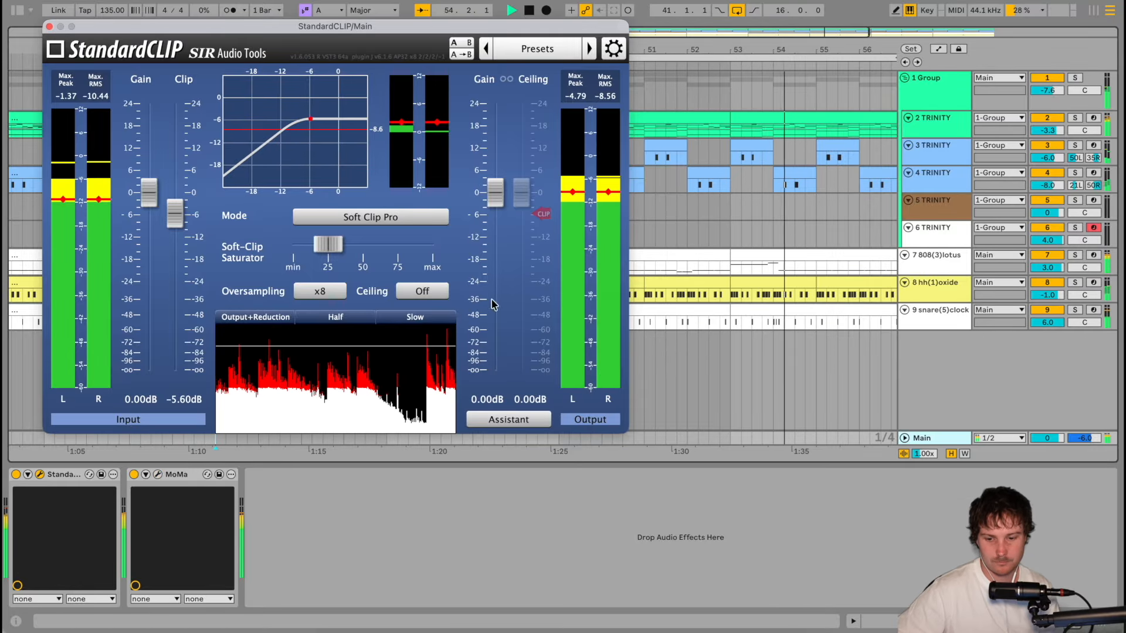
# Set StandardCLIP's oversampling on the Main track to x32
pyautogui.click(333, 293)
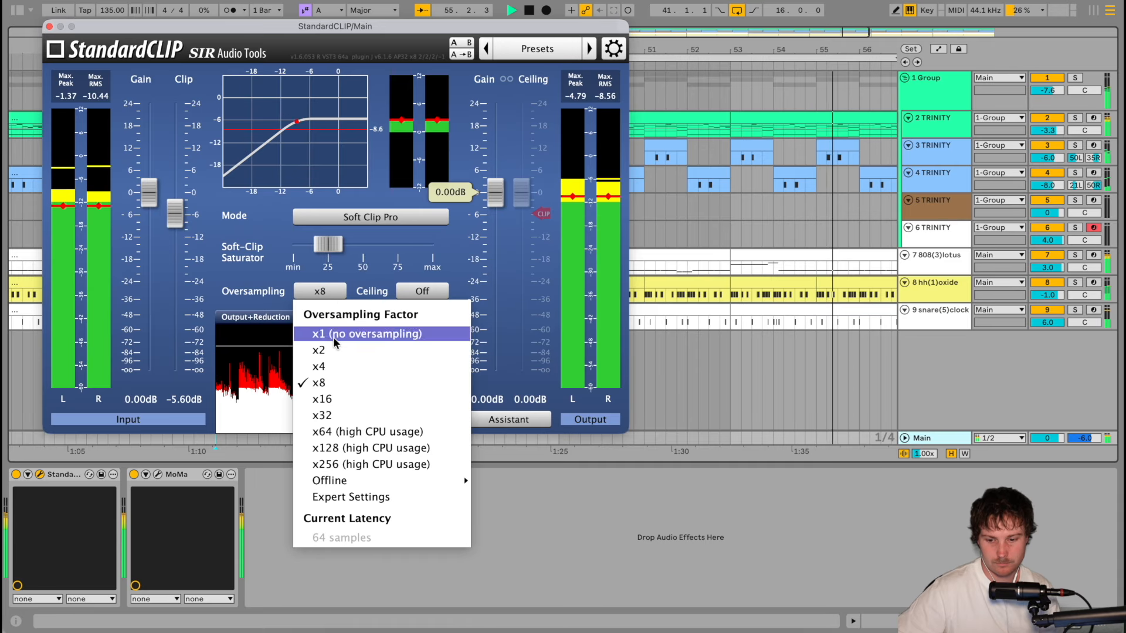
pyautogui.click(343, 416)
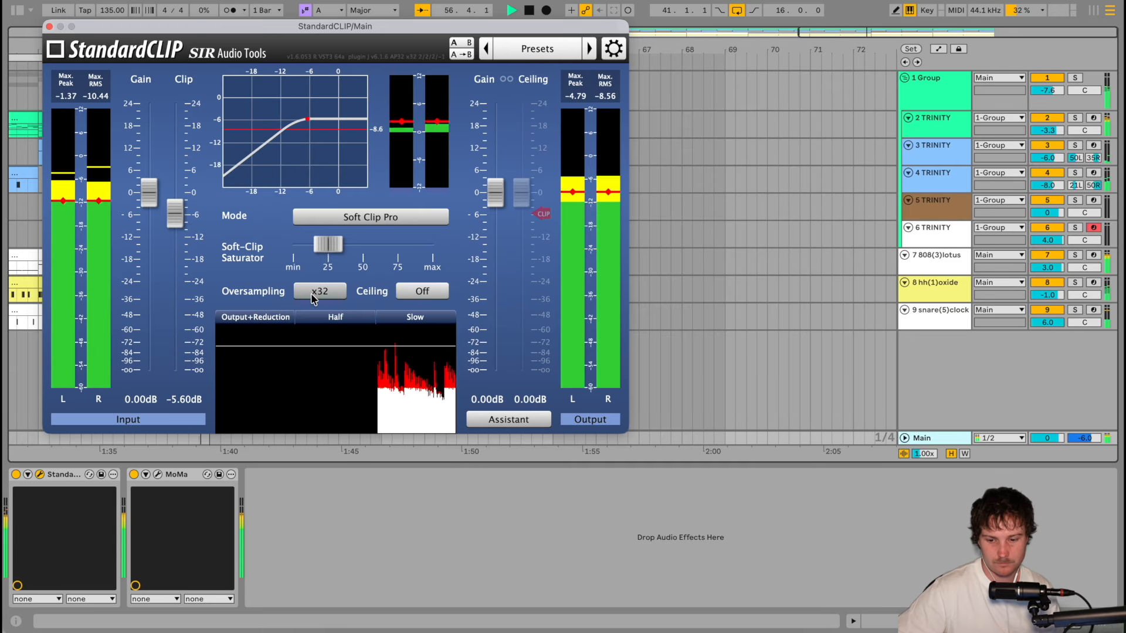